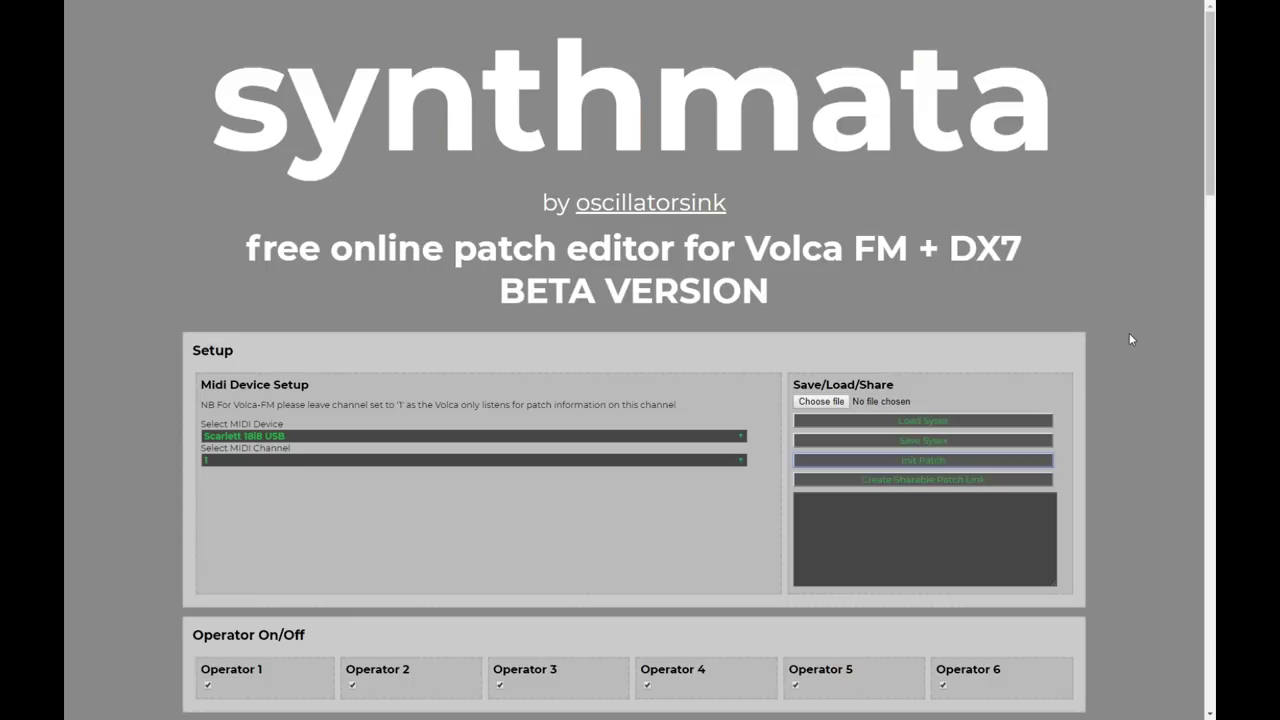
# Initialize the Volca FM patch with Scarlett 18i8 USB as MIDI device on channel 1
pyautogui.click(1130, 339)
# Scroll down to the Randomizer panel and check the current Hardness amount
pyautogui.scroll(-13, 1019, 316)
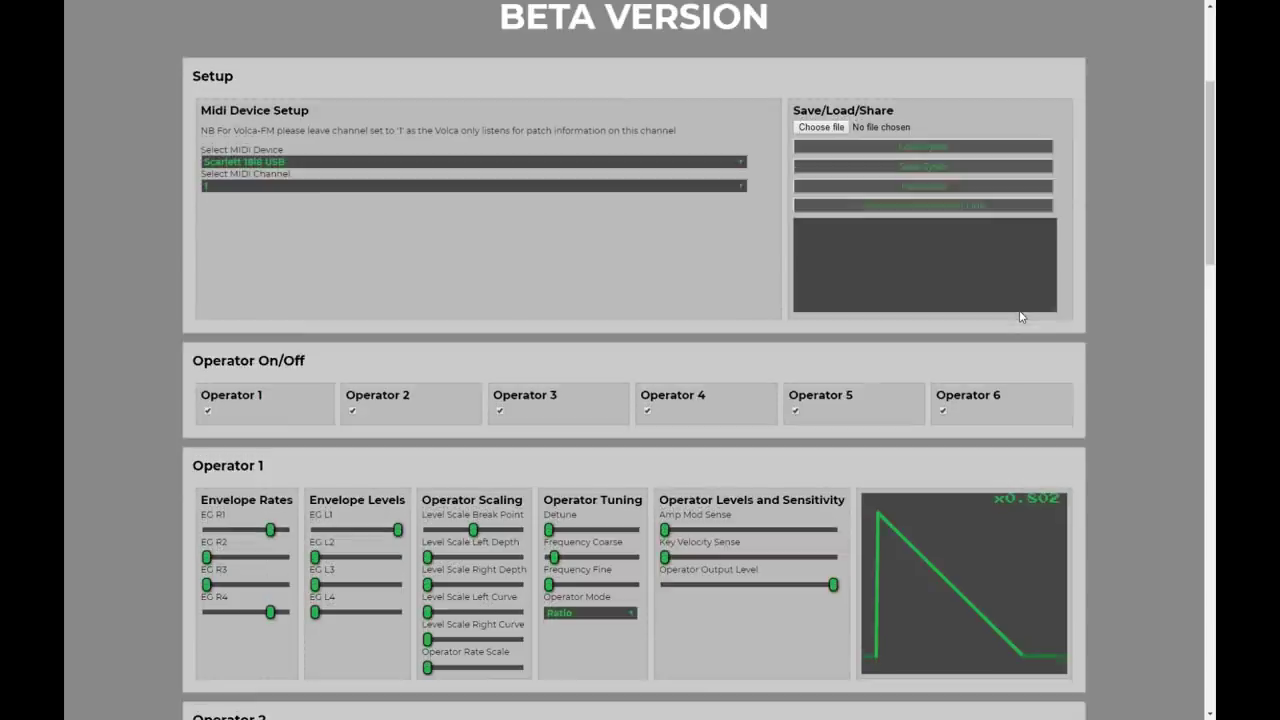
pyautogui.scroll(-5, 1019, 316)
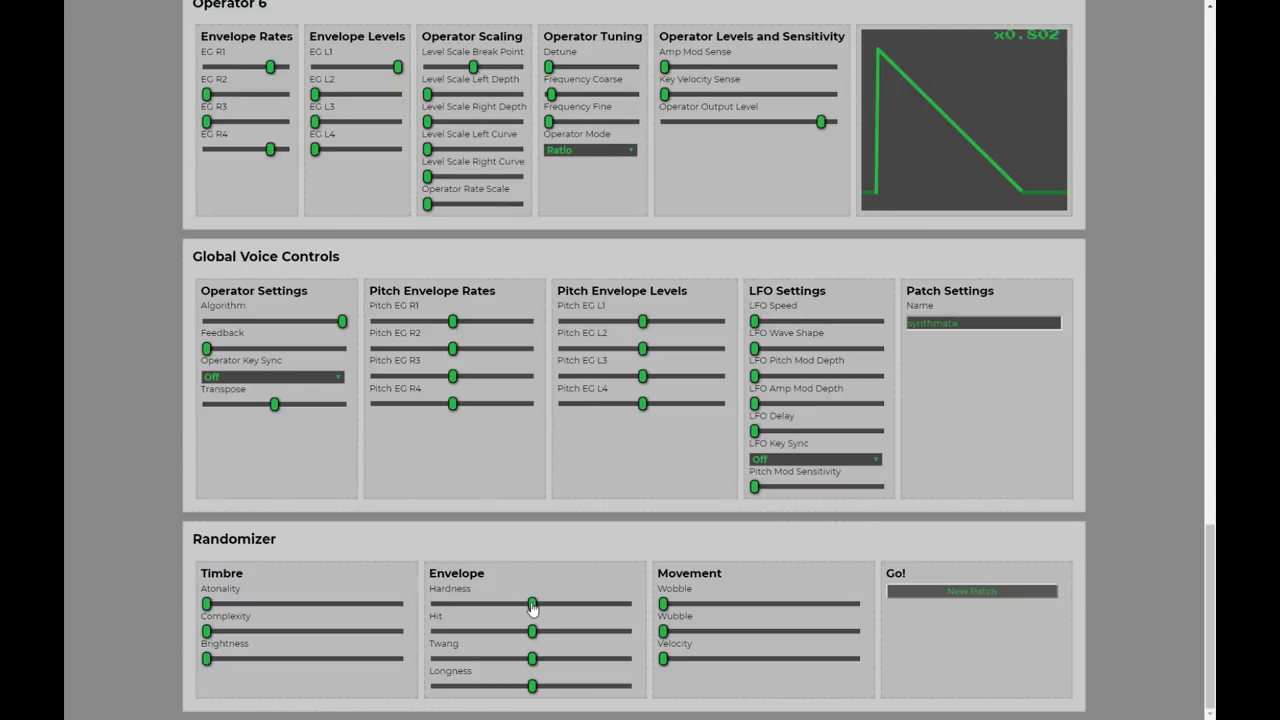
pyautogui.click(532, 606)
pyautogui.click(532, 659)
pyautogui.click(541, 662)
pyautogui.click(531, 664)
pyautogui.moveTo(810, 623)
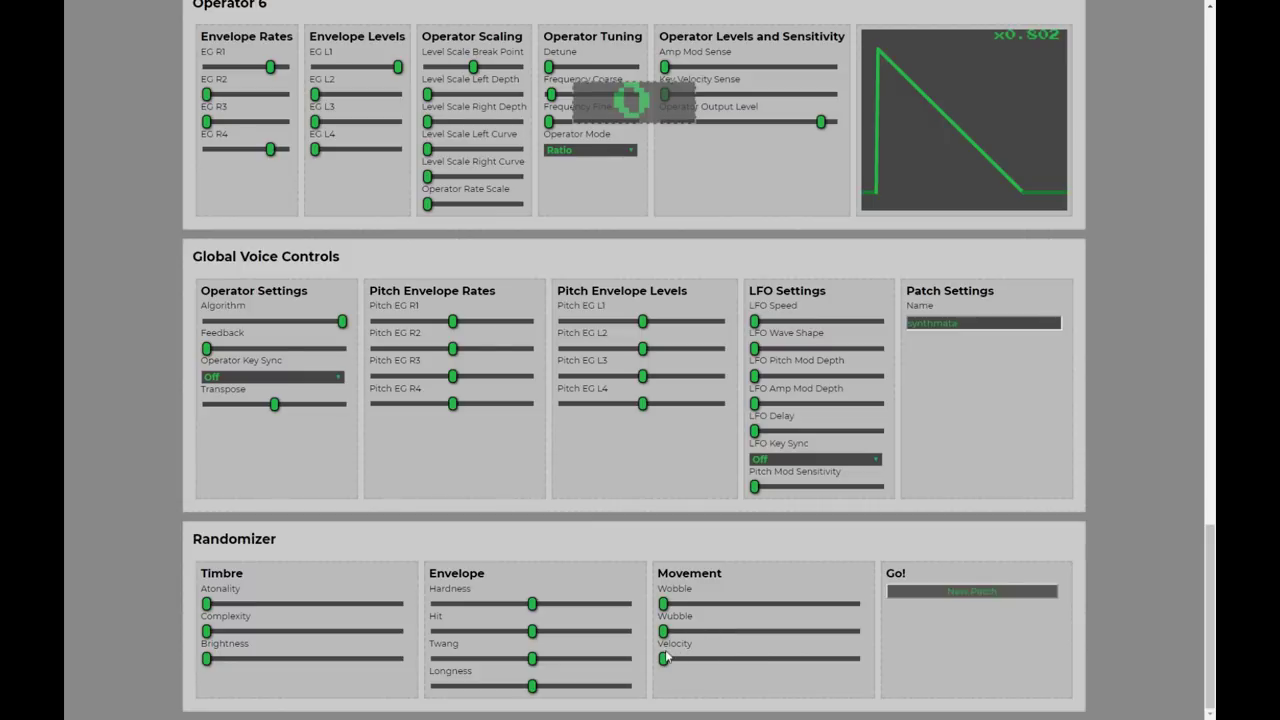
pyautogui.click(748, 657)
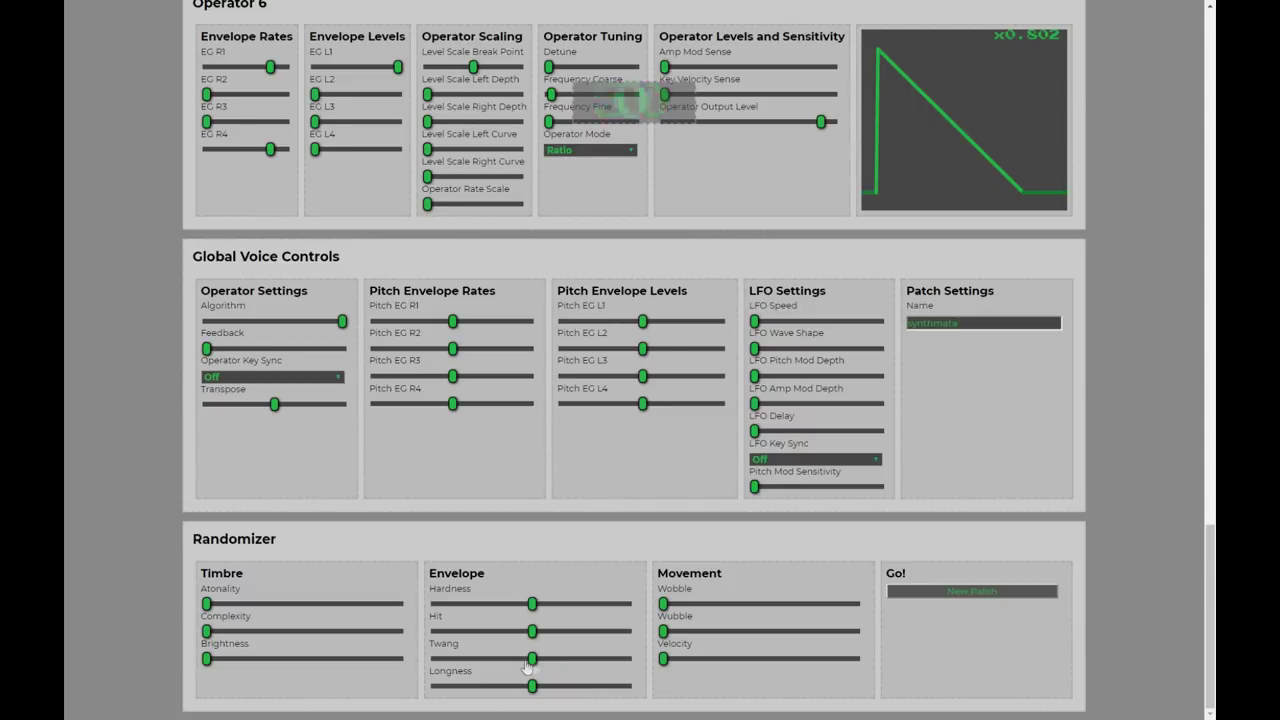
pyautogui.click(1006, 594)
# Generate two random patches, raise Hardness to 98, and generate a harder-envelope patch
pyautogui.click(1006, 594)
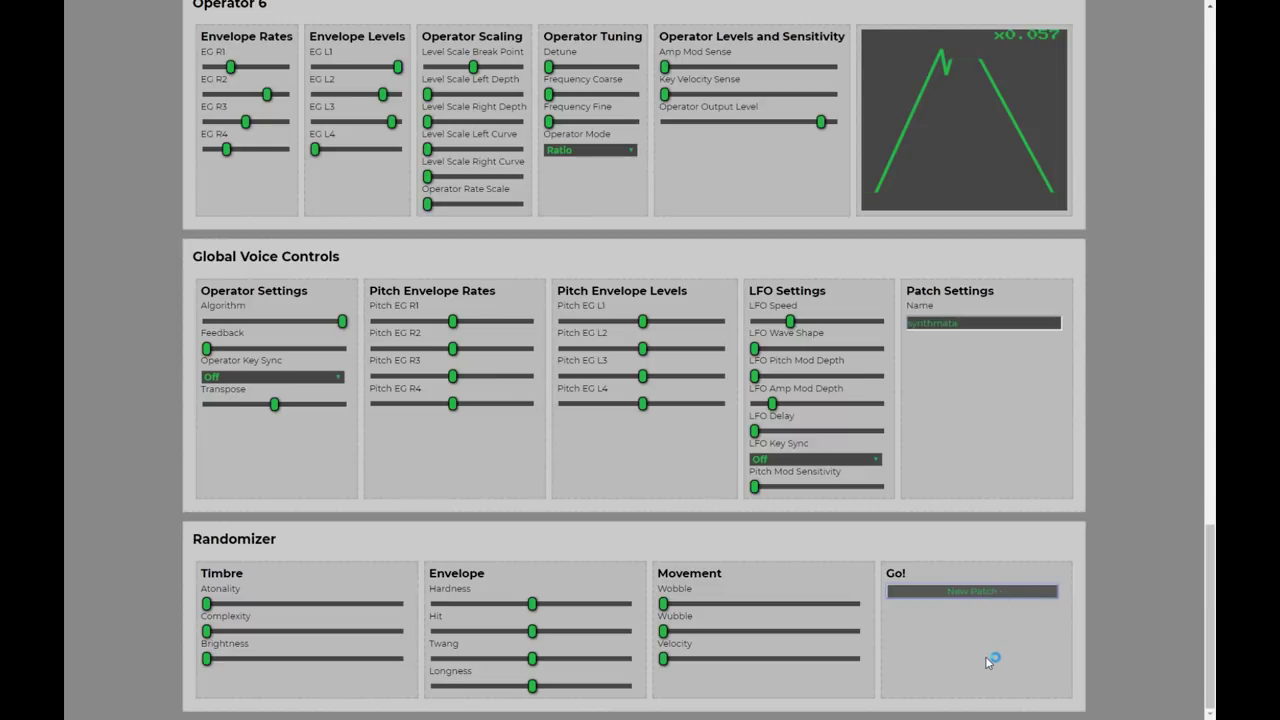
pyautogui.click(974, 597)
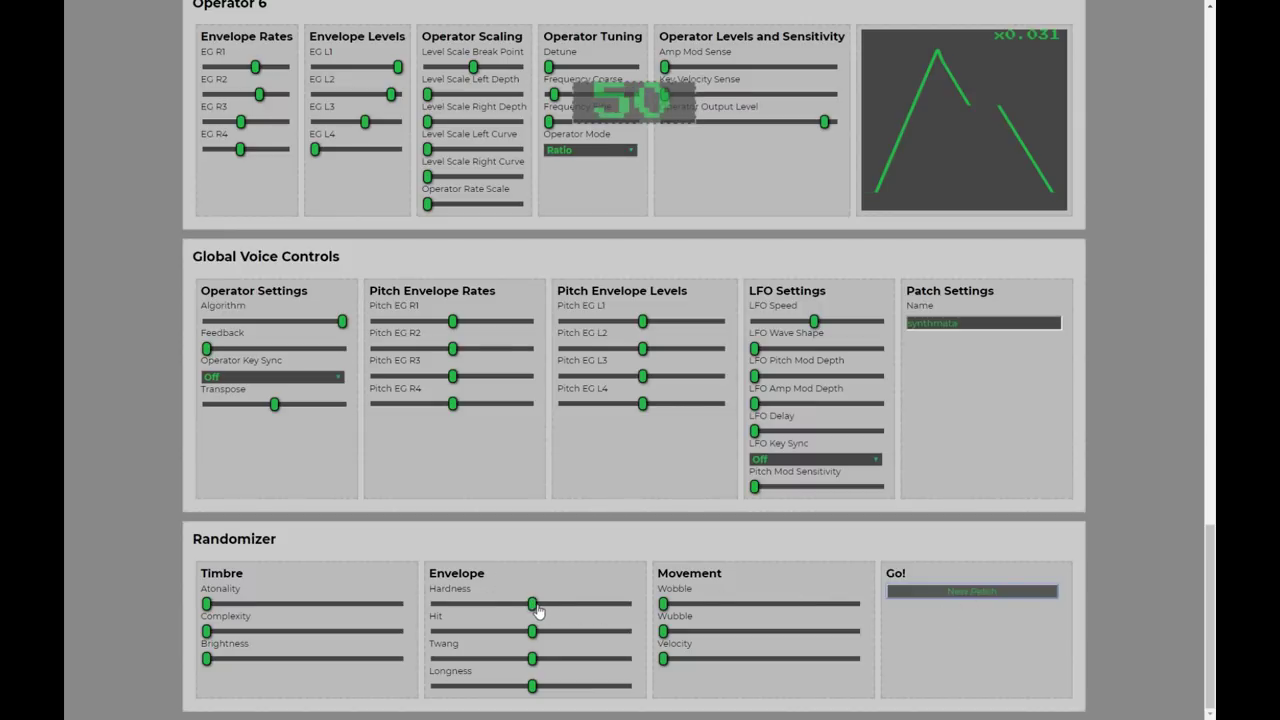
pyautogui.moveTo(533, 606); pyautogui.dragTo(612, 617)
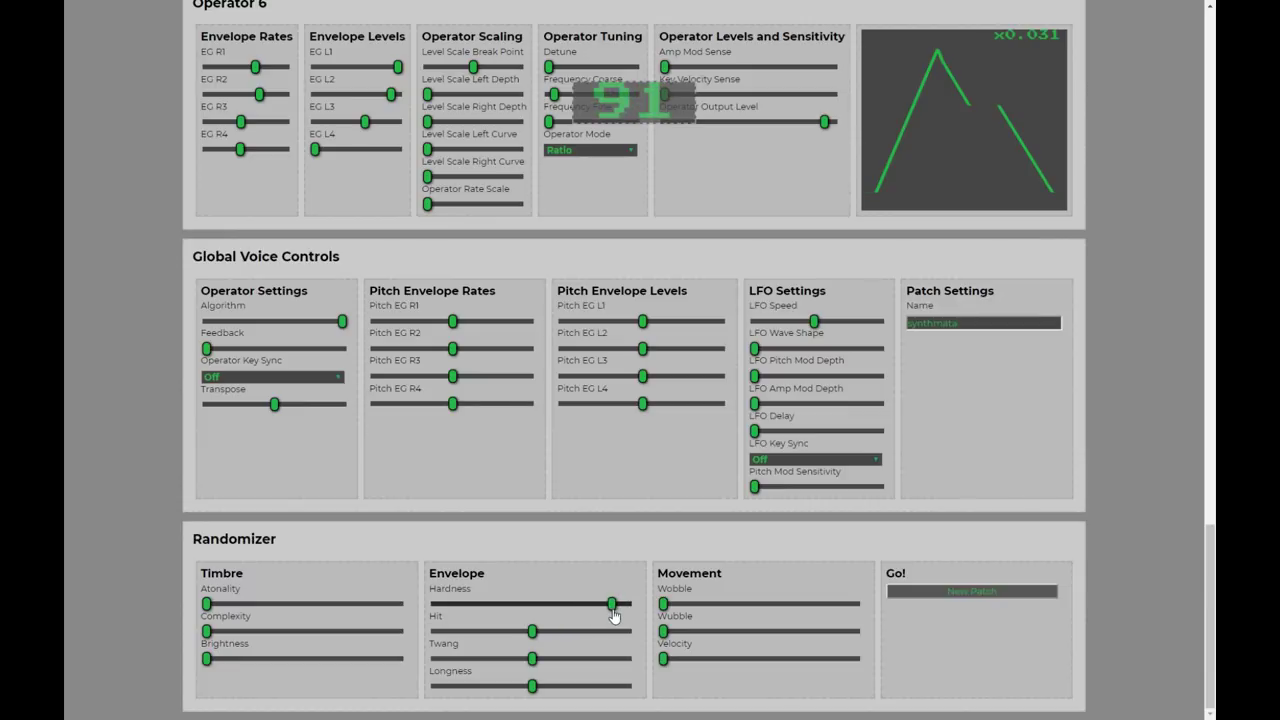
pyautogui.click(955, 591)
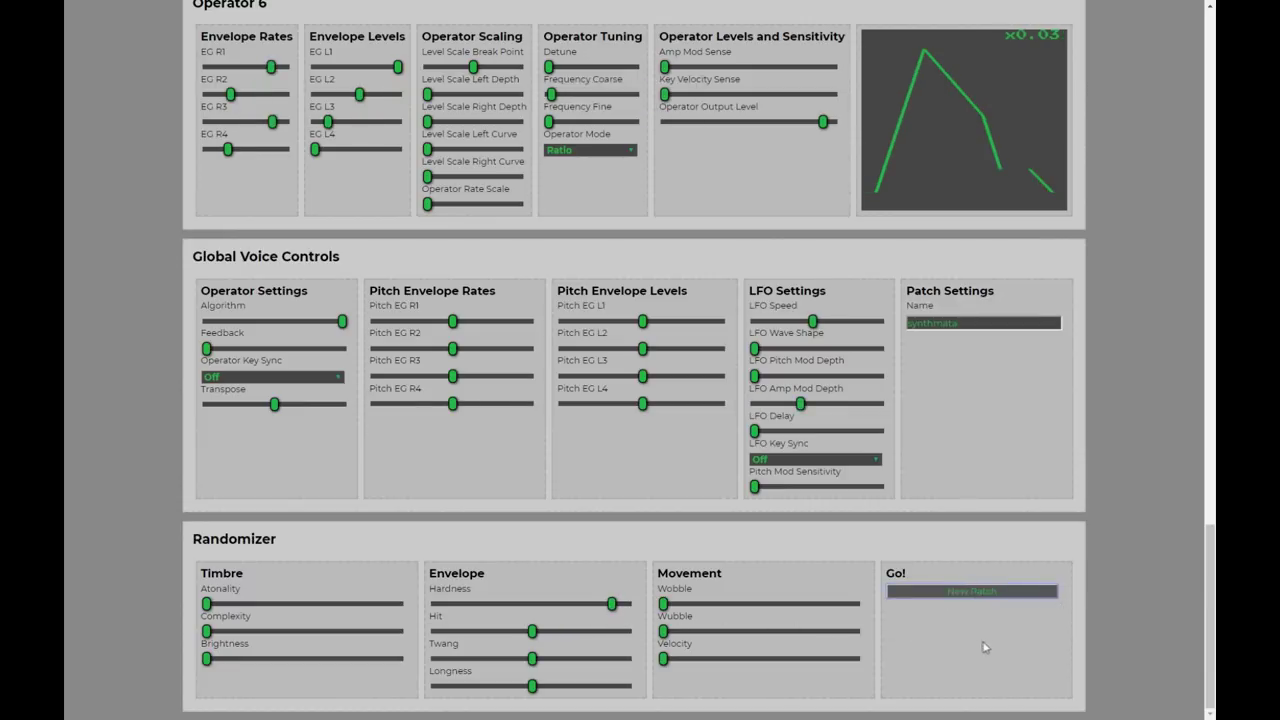
# Lower Longness to 20 and roll several more random patches
pyautogui.moveTo(486, 680)
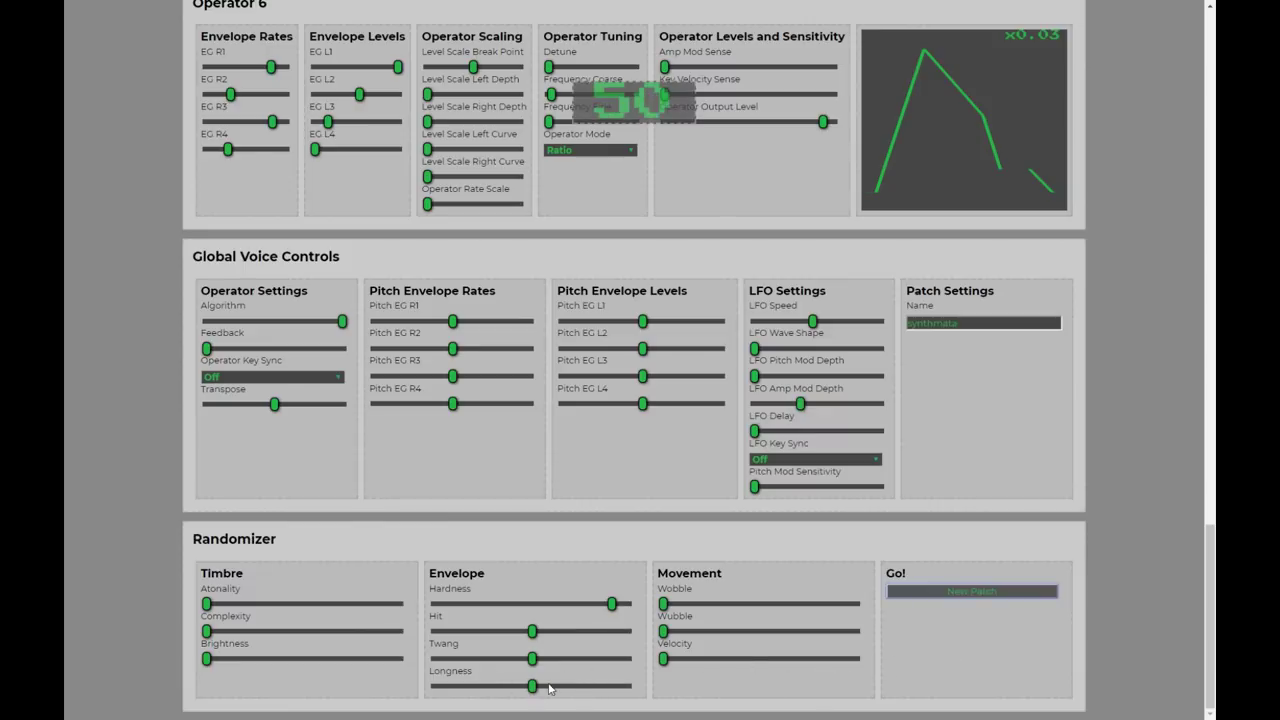
pyautogui.click(988, 594)
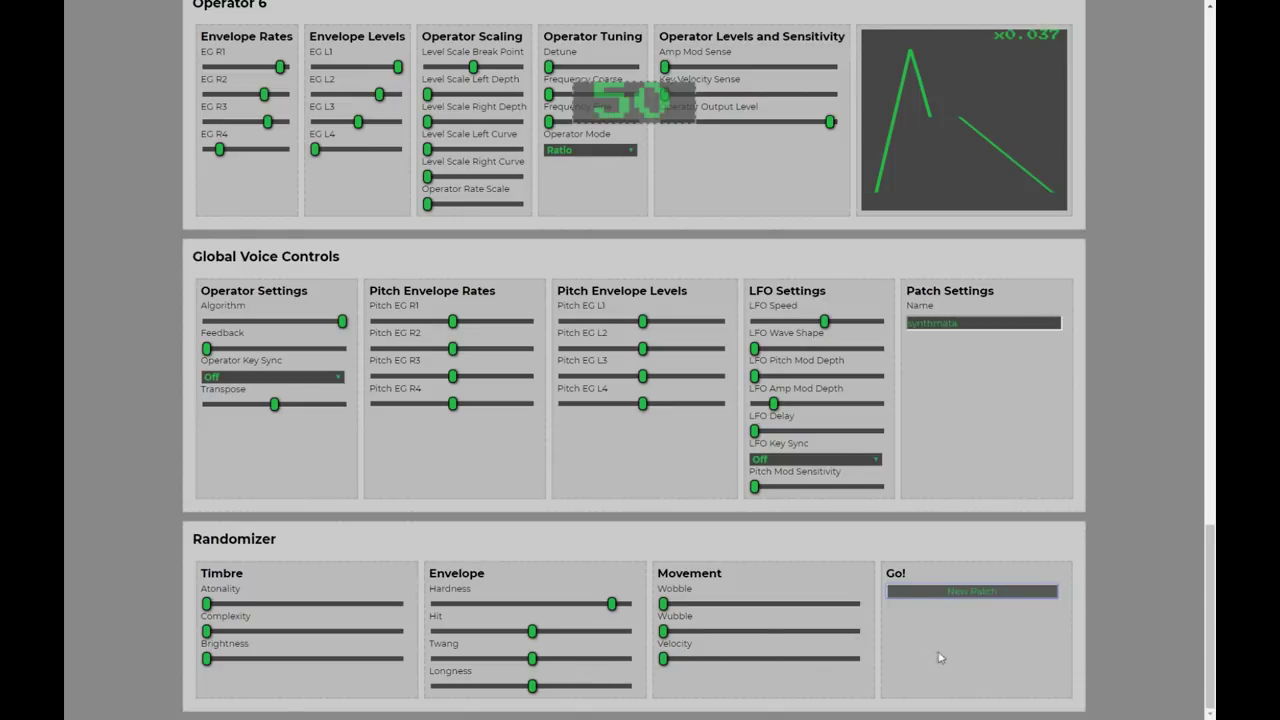
pyautogui.moveTo(538, 688); pyautogui.dragTo(475, 693)
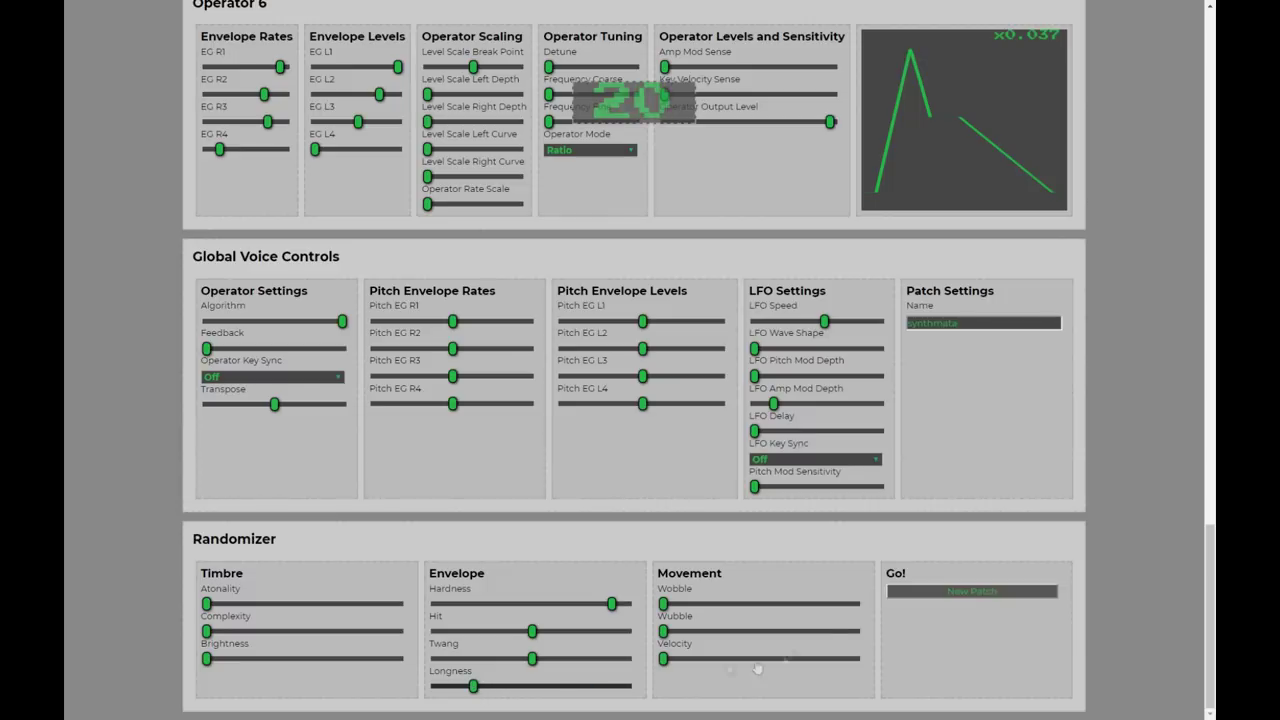
pyautogui.click(968, 594)
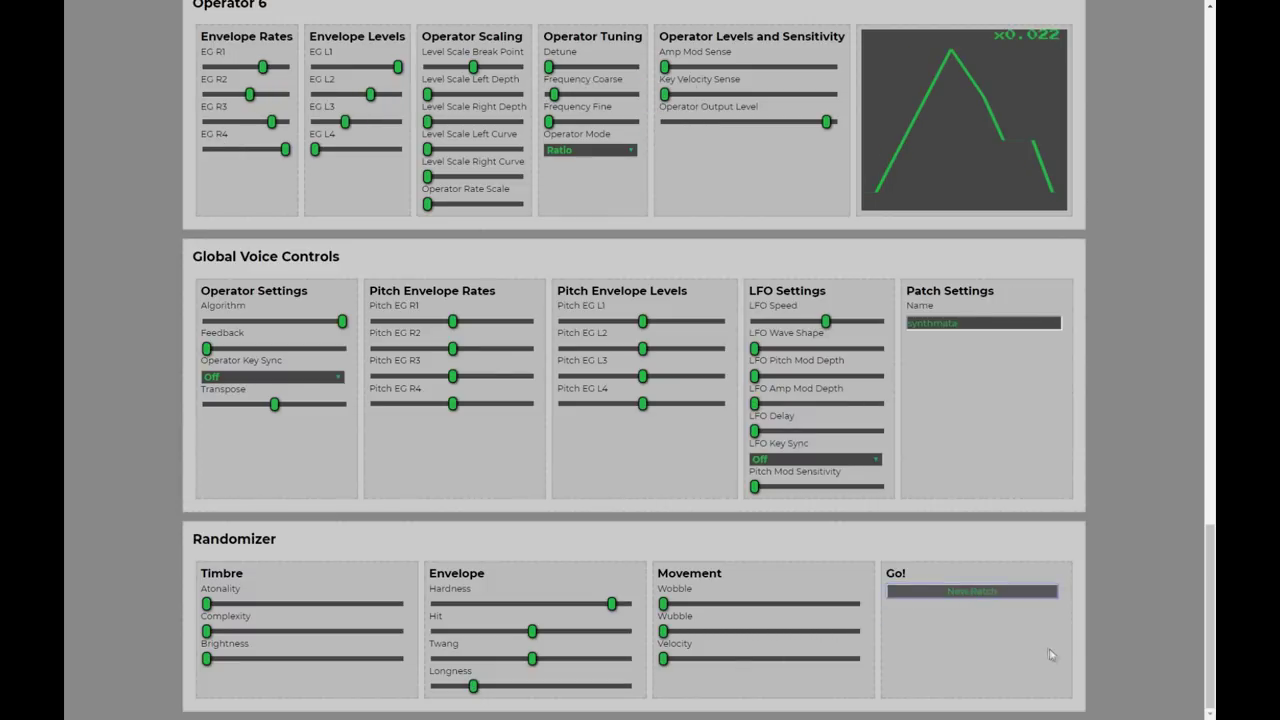
pyautogui.click(976, 593)
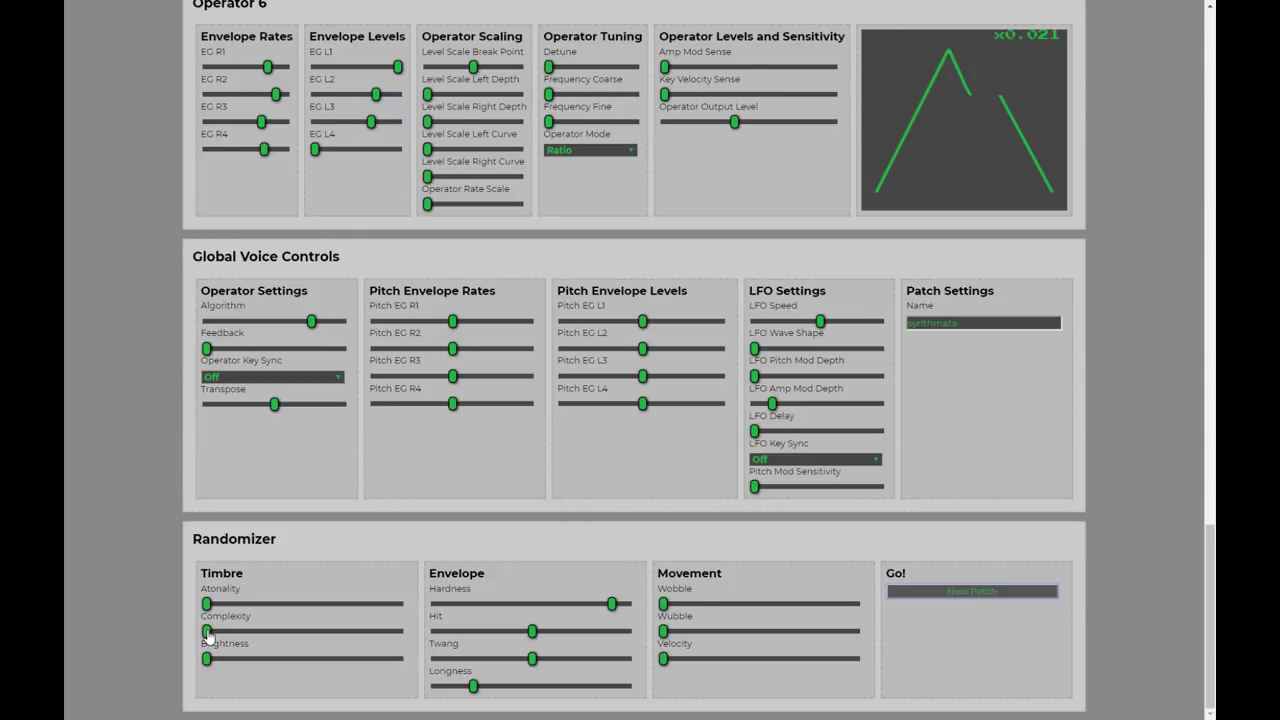
# Raise Complexity to about 51 and Brightness toward maximum, generating patches after each change
pyautogui.moveTo(207, 632); pyautogui.dragTo(305, 643)
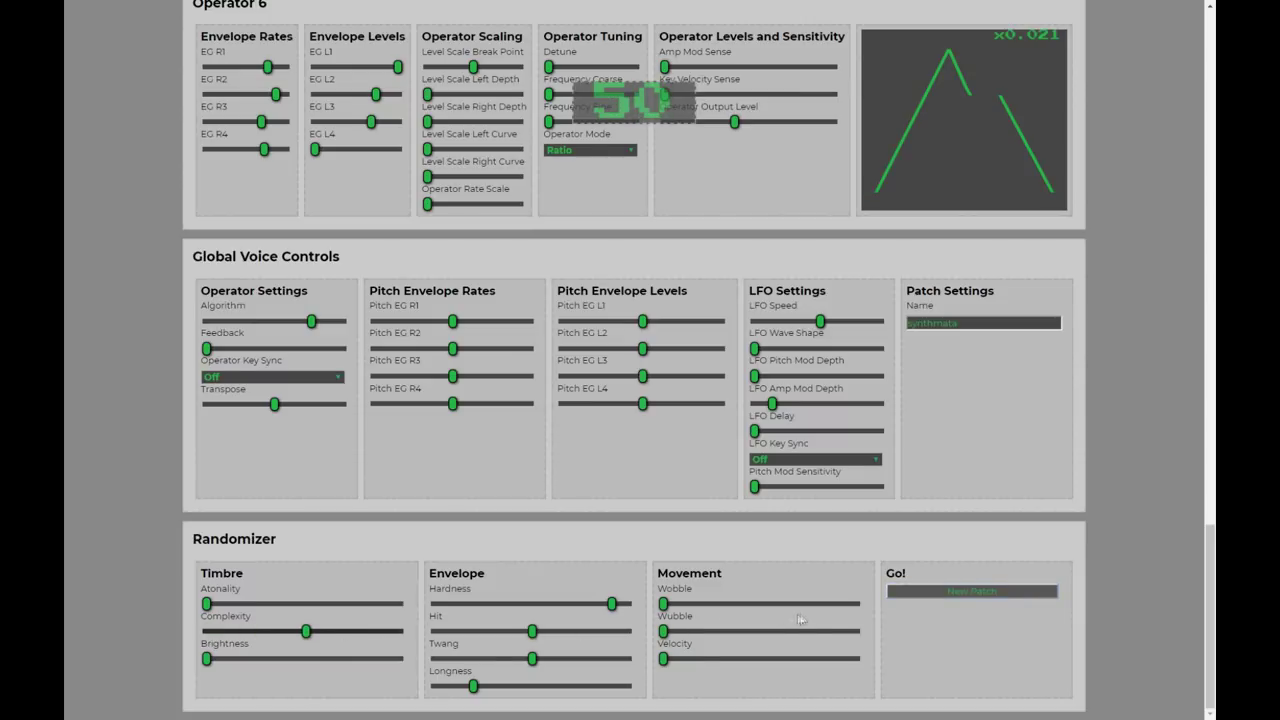
pyautogui.click(956, 597)
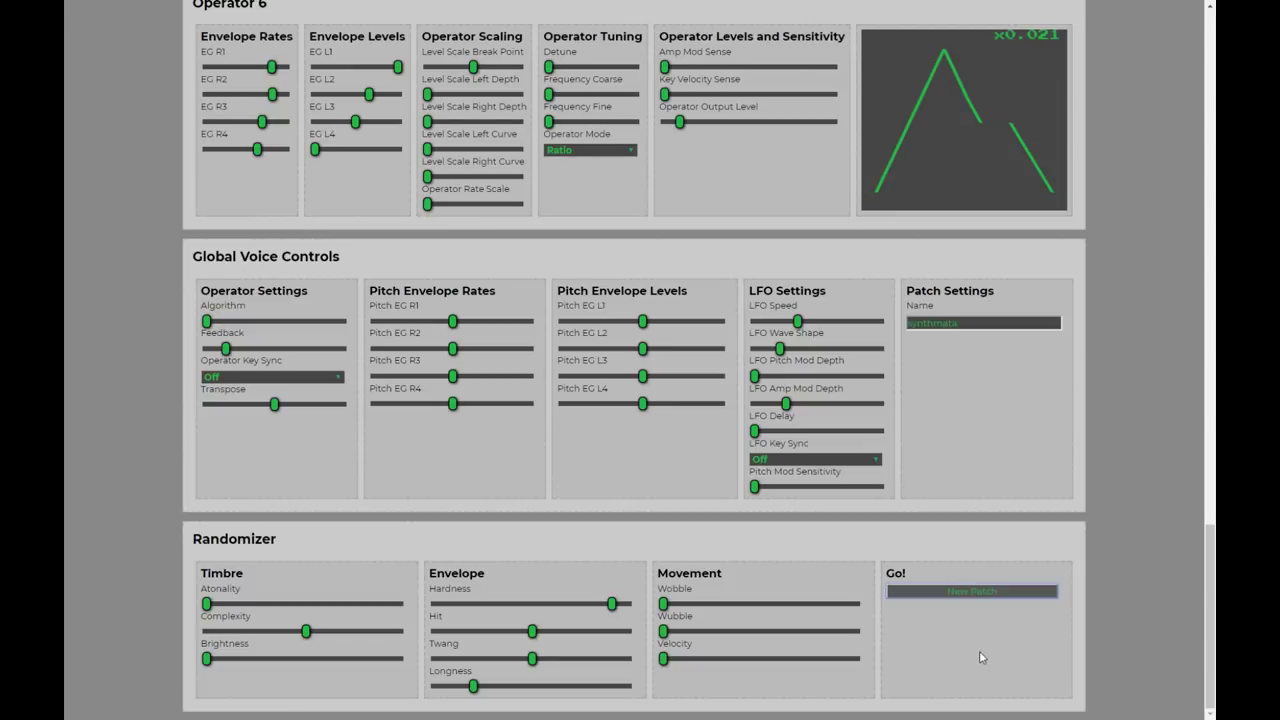
pyautogui.click(948, 597)
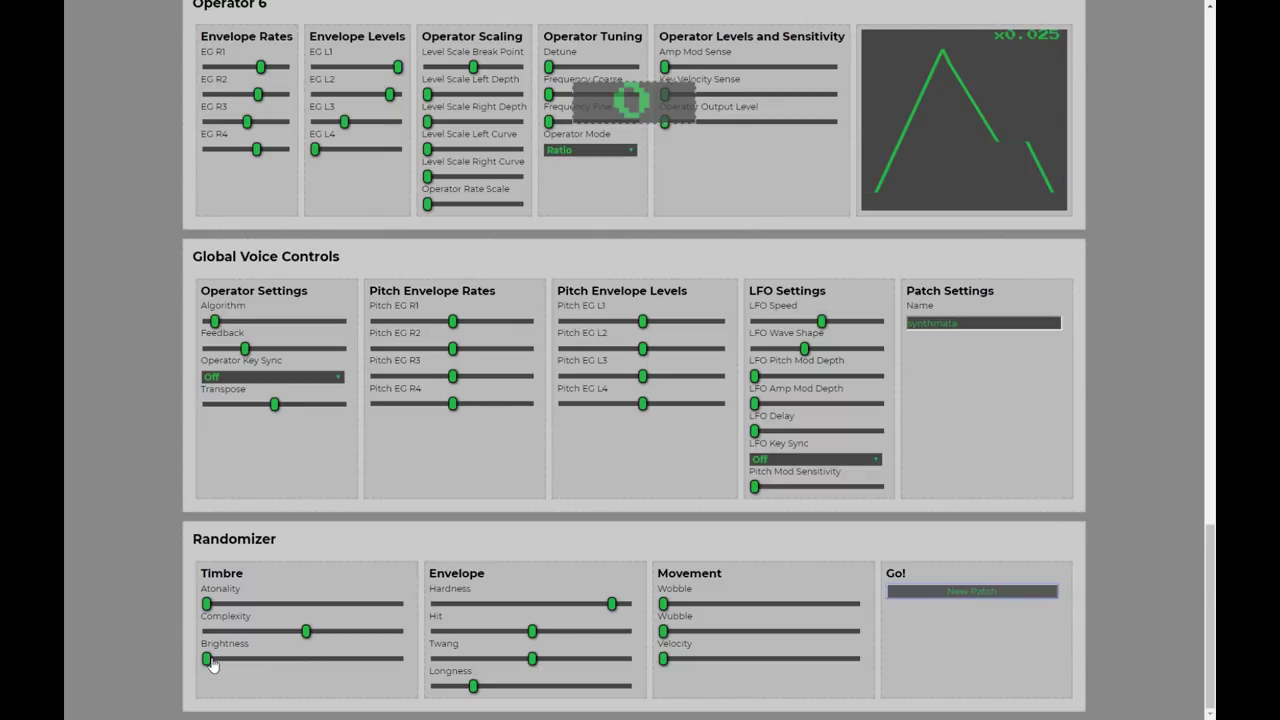
pyautogui.moveTo(208, 663); pyautogui.dragTo(272, 663)
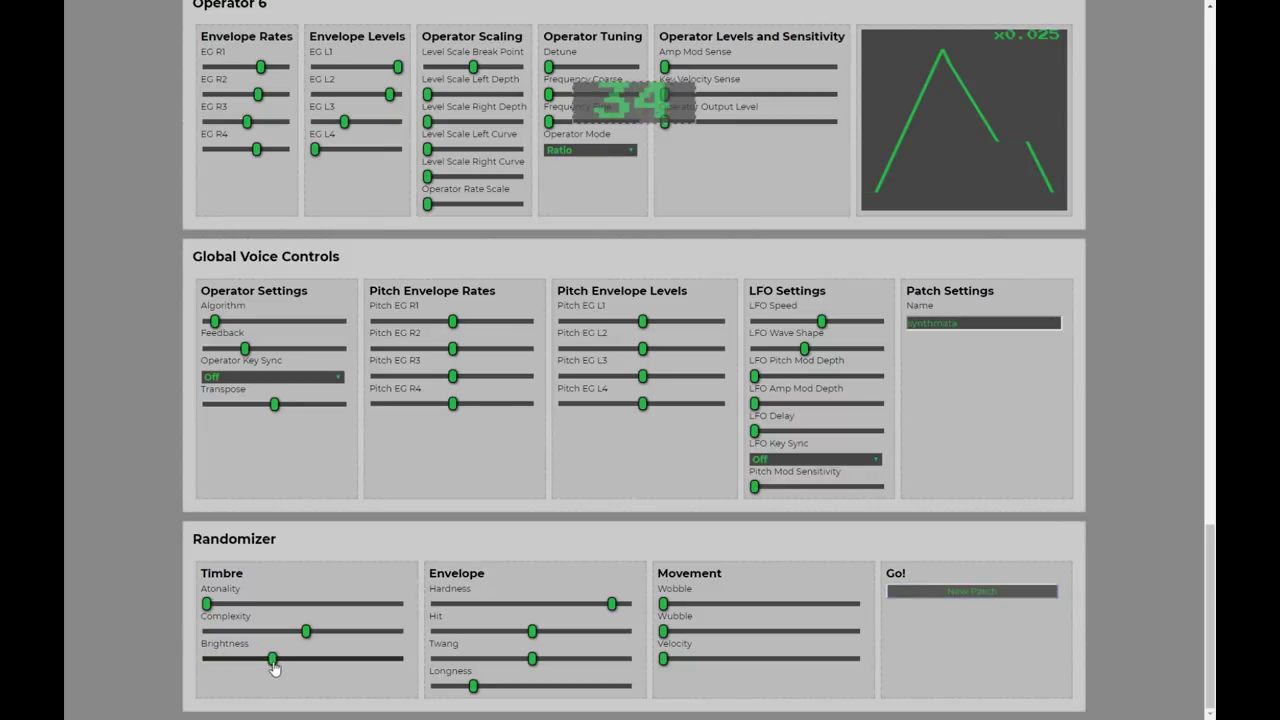
pyautogui.click(923, 592)
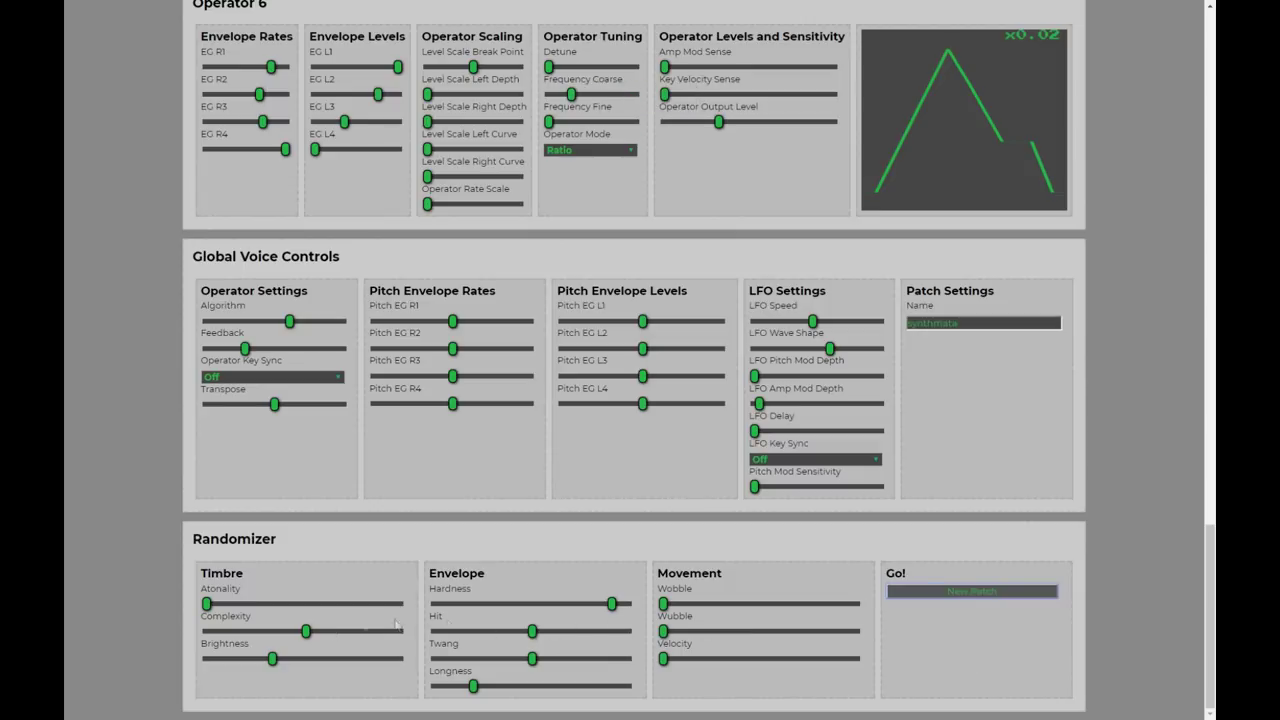
pyautogui.click(930, 592)
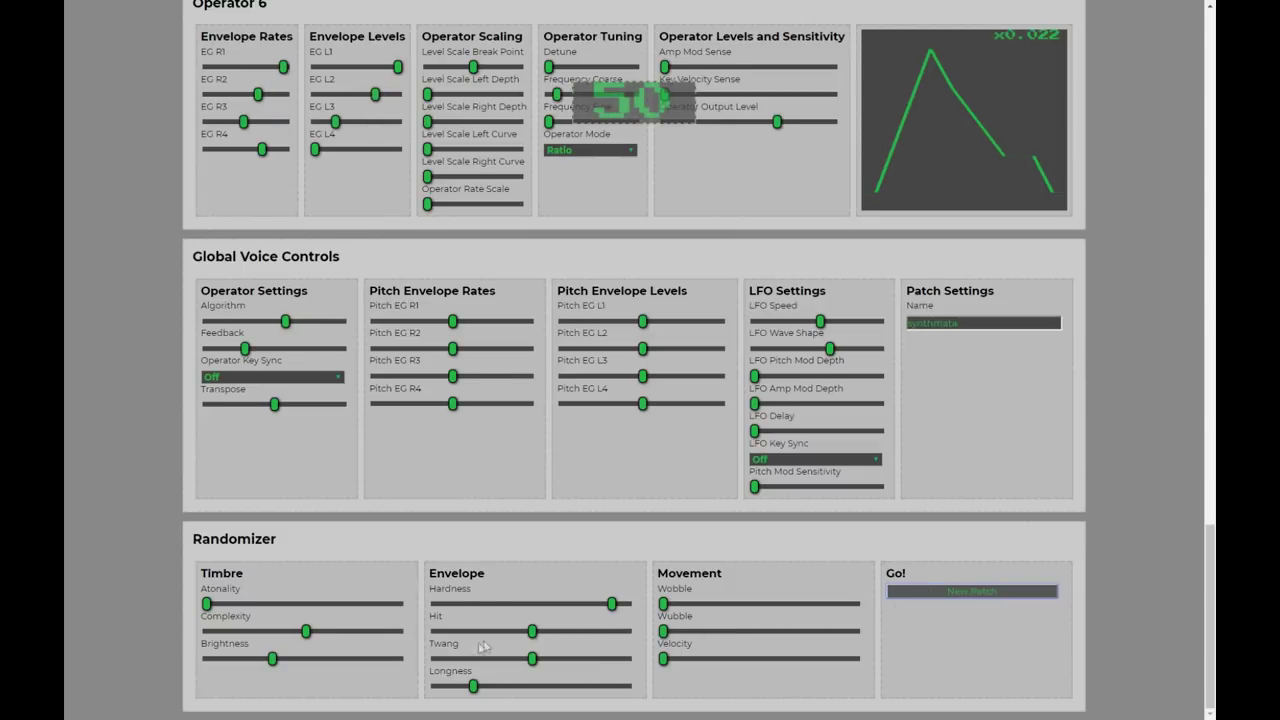
pyautogui.click(961, 592)
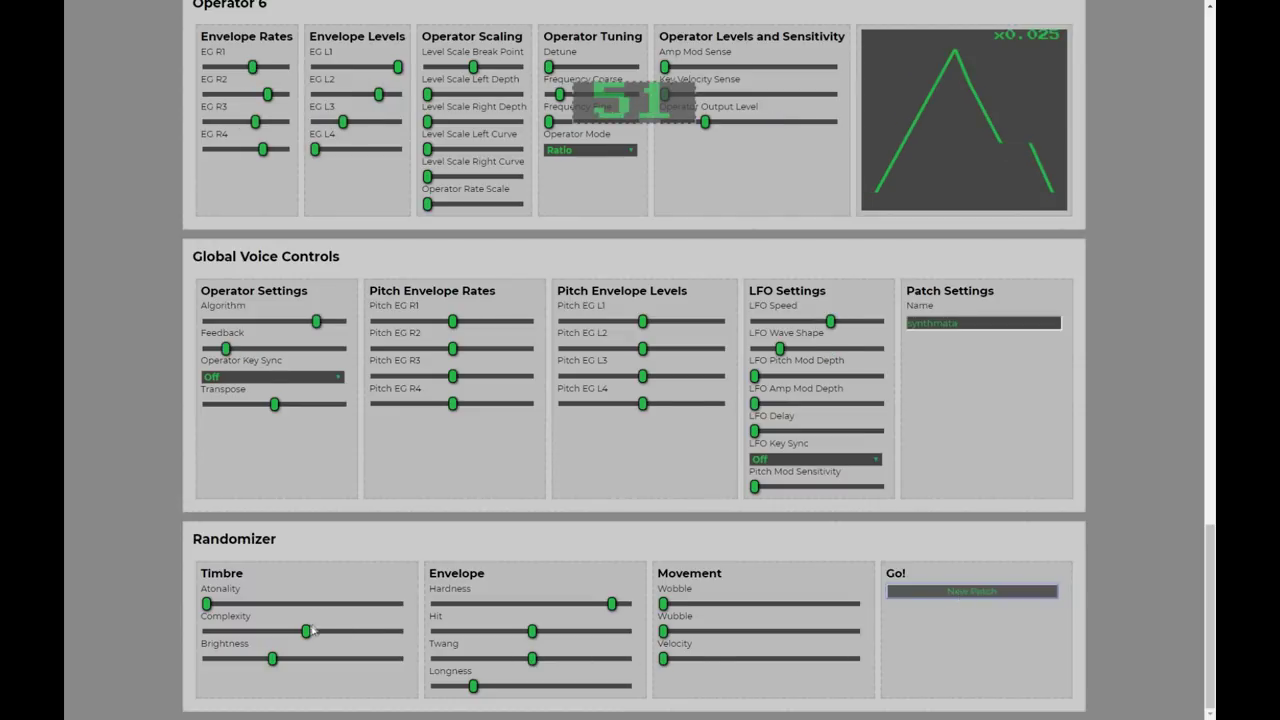
pyautogui.moveTo(273, 658); pyautogui.dragTo(377, 662)
pyautogui.click(936, 593)
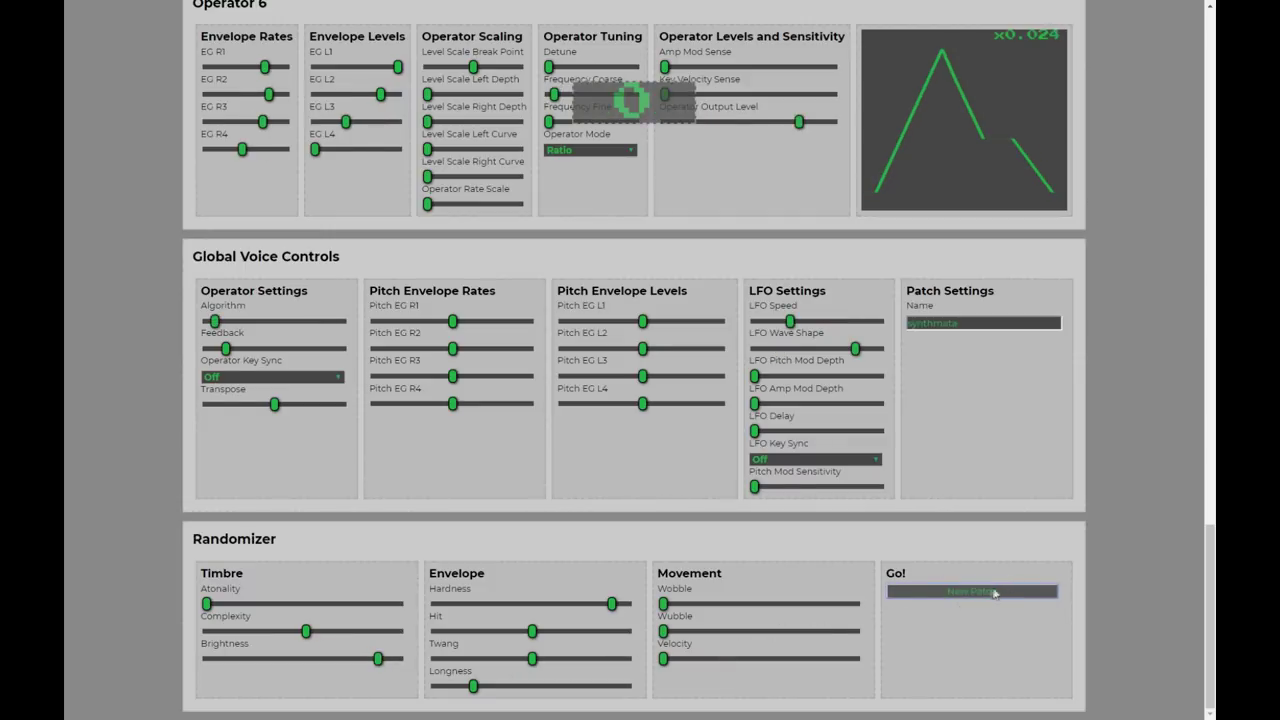
# Lower Complexity, then push it to 99 with new patches, and raise Atonality to 56
pyautogui.click(306, 629)
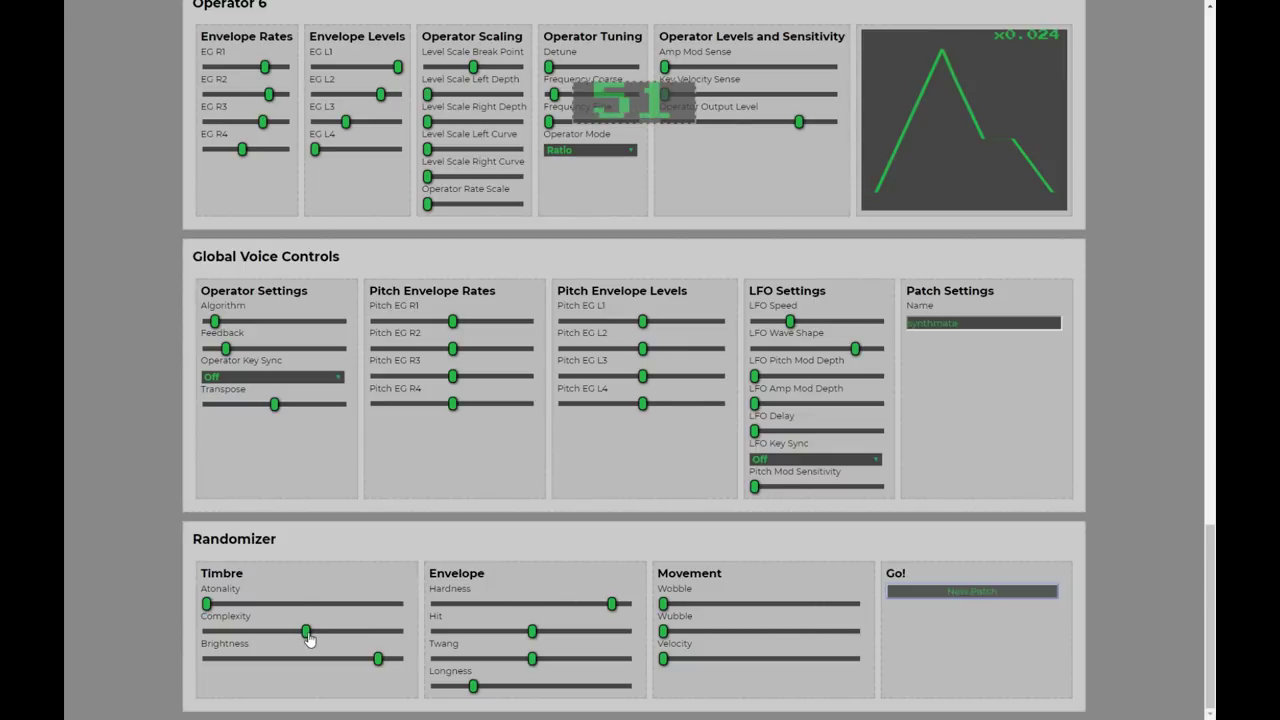
pyautogui.moveTo(309, 637); pyautogui.dragTo(226, 635)
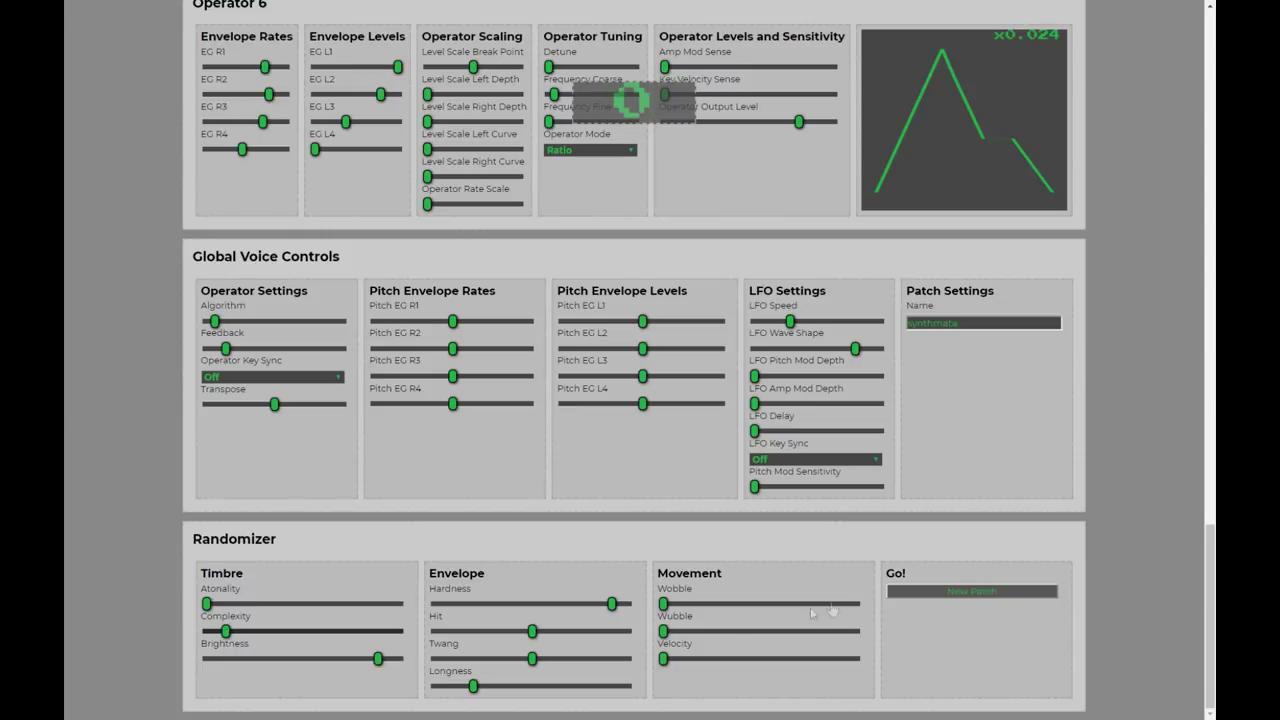
pyautogui.click(927, 594)
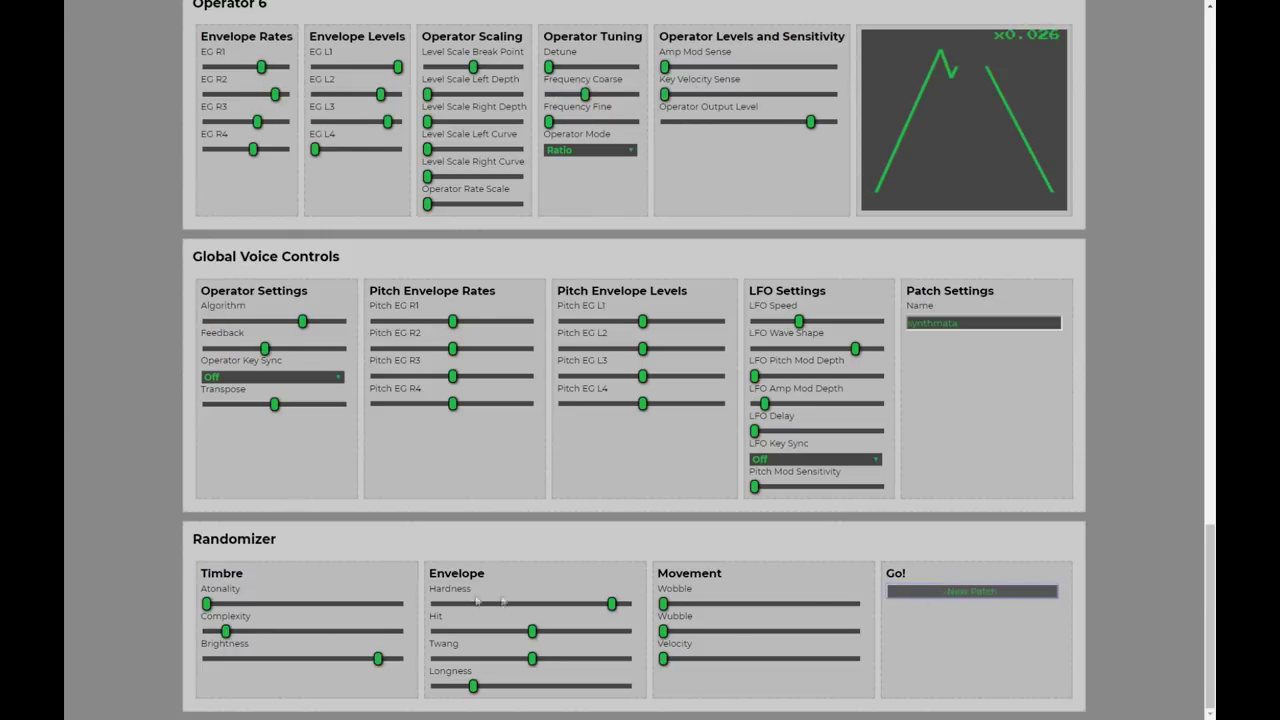
pyautogui.moveTo(226, 631); pyautogui.dragTo(386, 632)
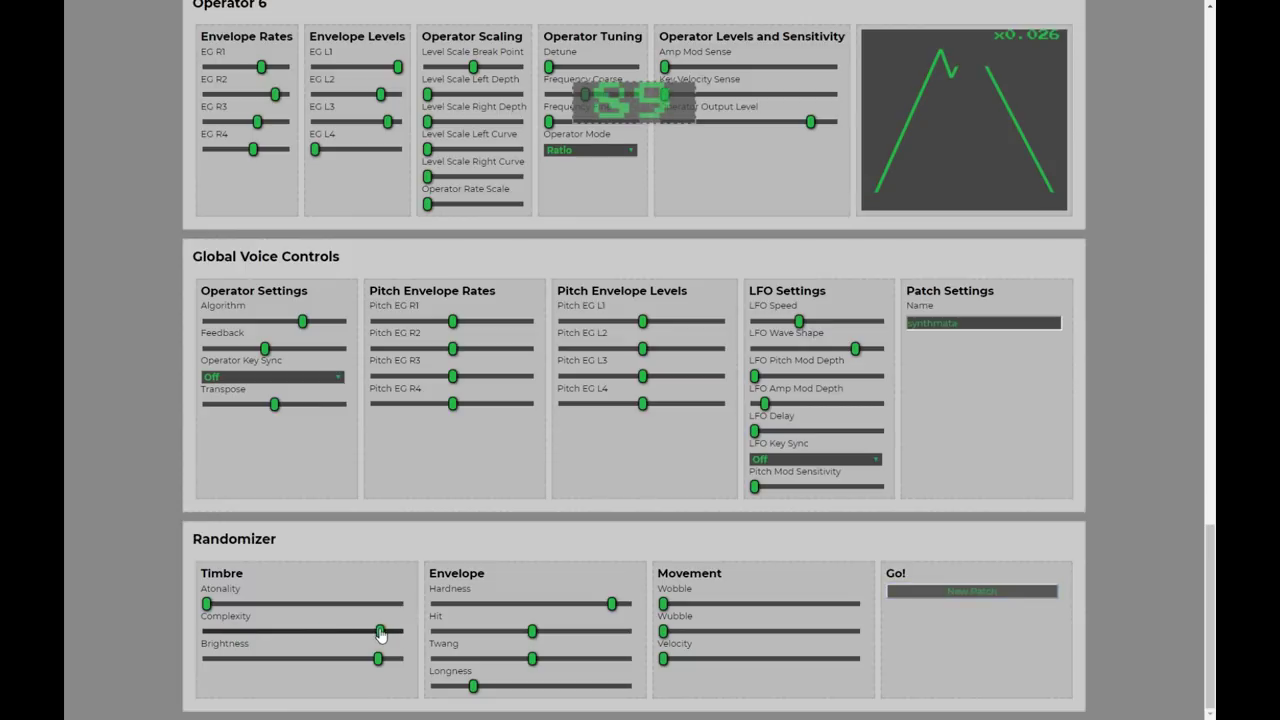
pyautogui.click(920, 591)
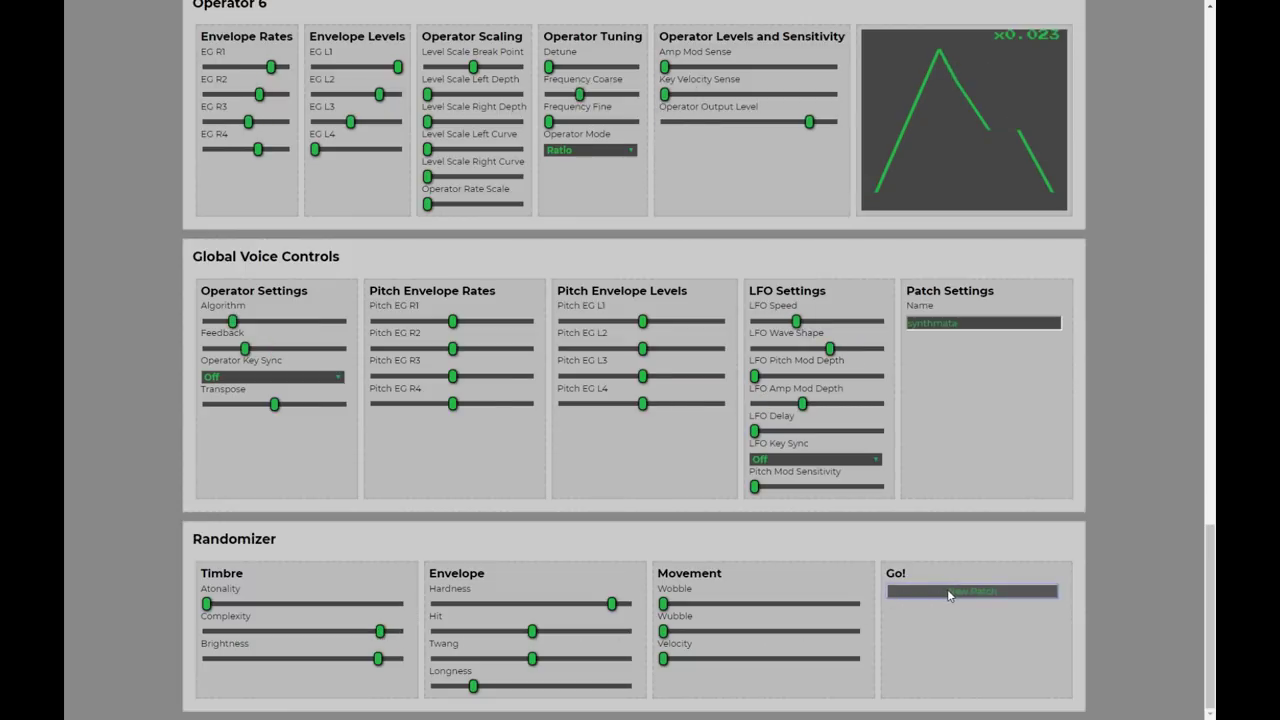
pyautogui.click(951, 591)
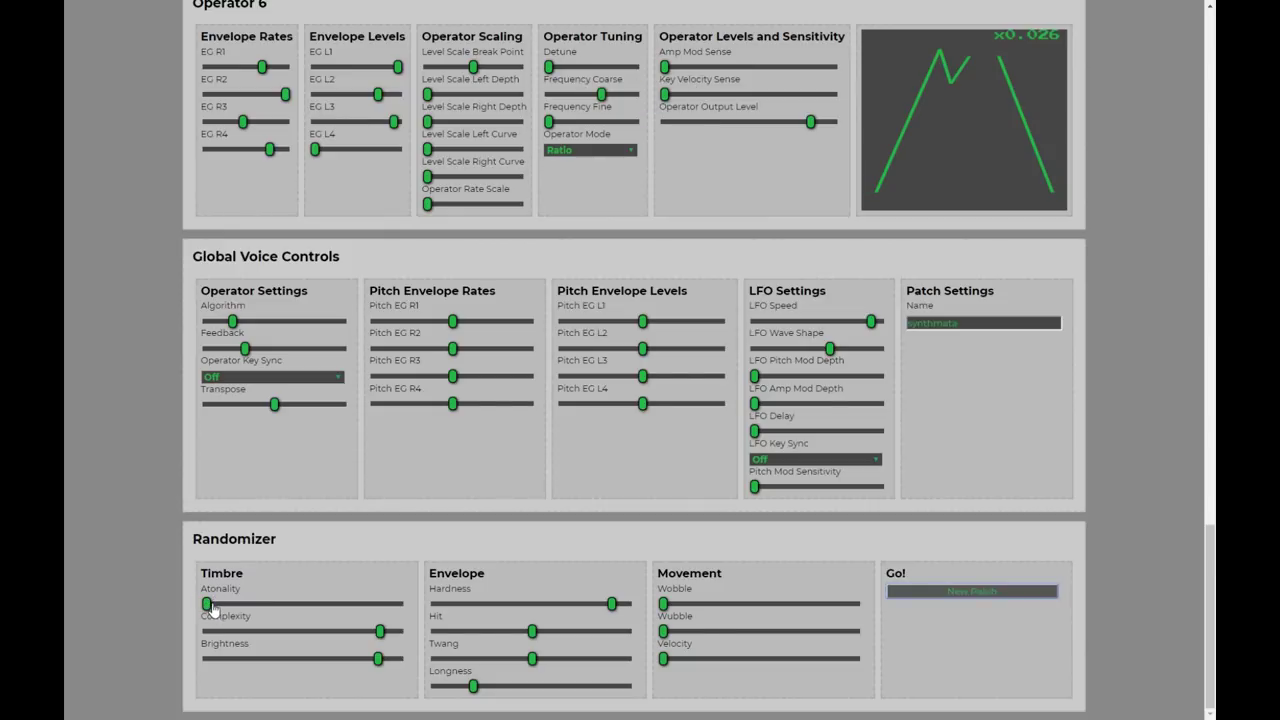
pyautogui.moveTo(208, 605); pyautogui.dragTo(316, 605)
# Generate two patches, set Hit to 78 and Longness to about halfway, then roll another
pyautogui.click(965, 595)
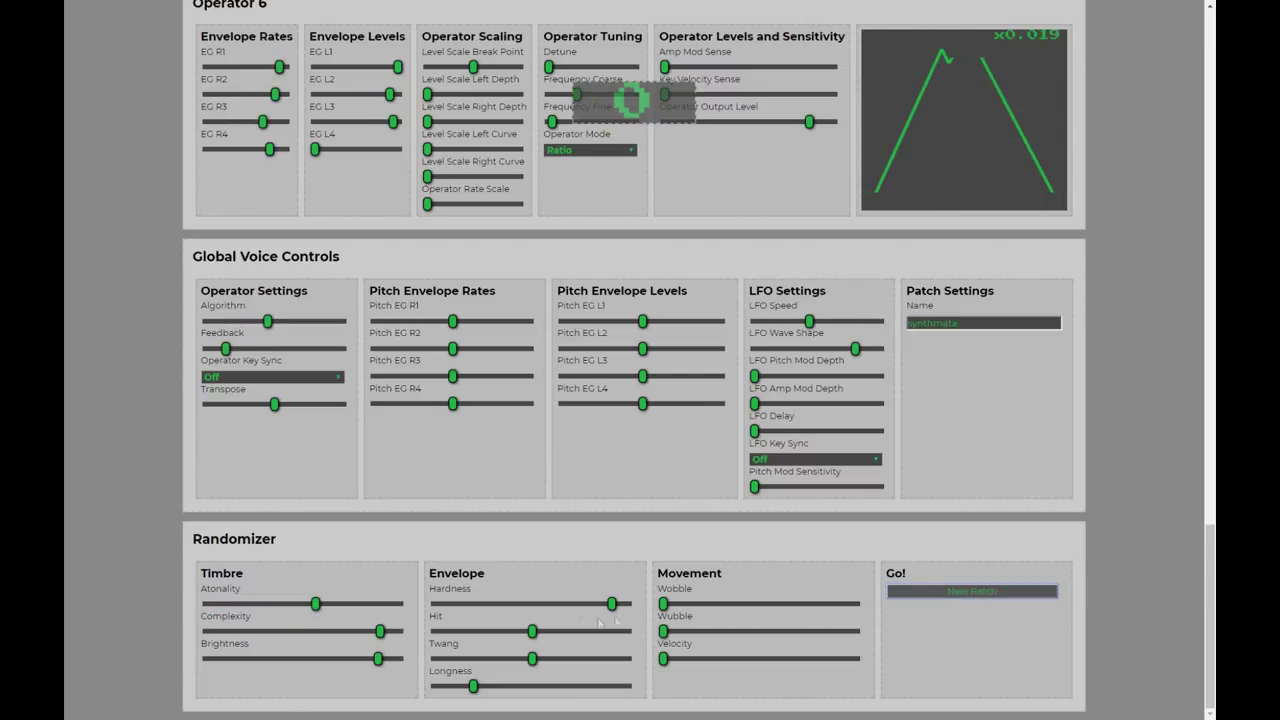
pyautogui.click(1007, 596)
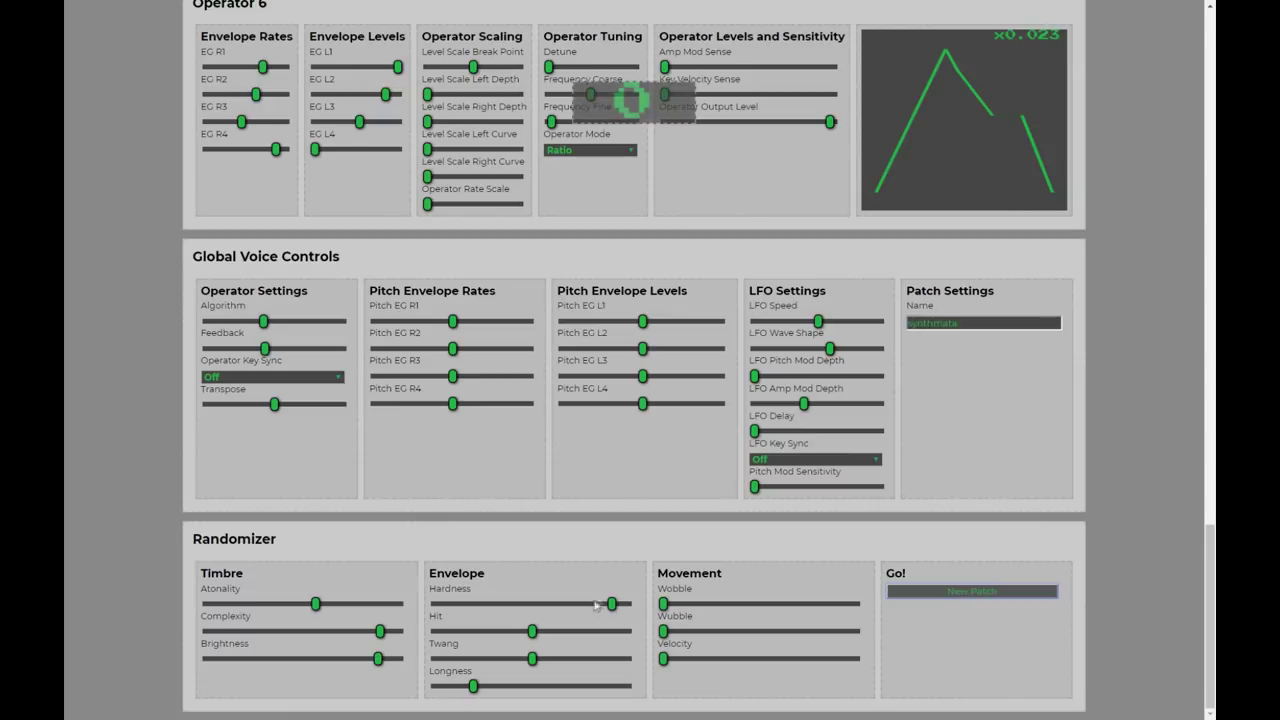
pyautogui.moveTo(532, 631); pyautogui.dragTo(587, 634)
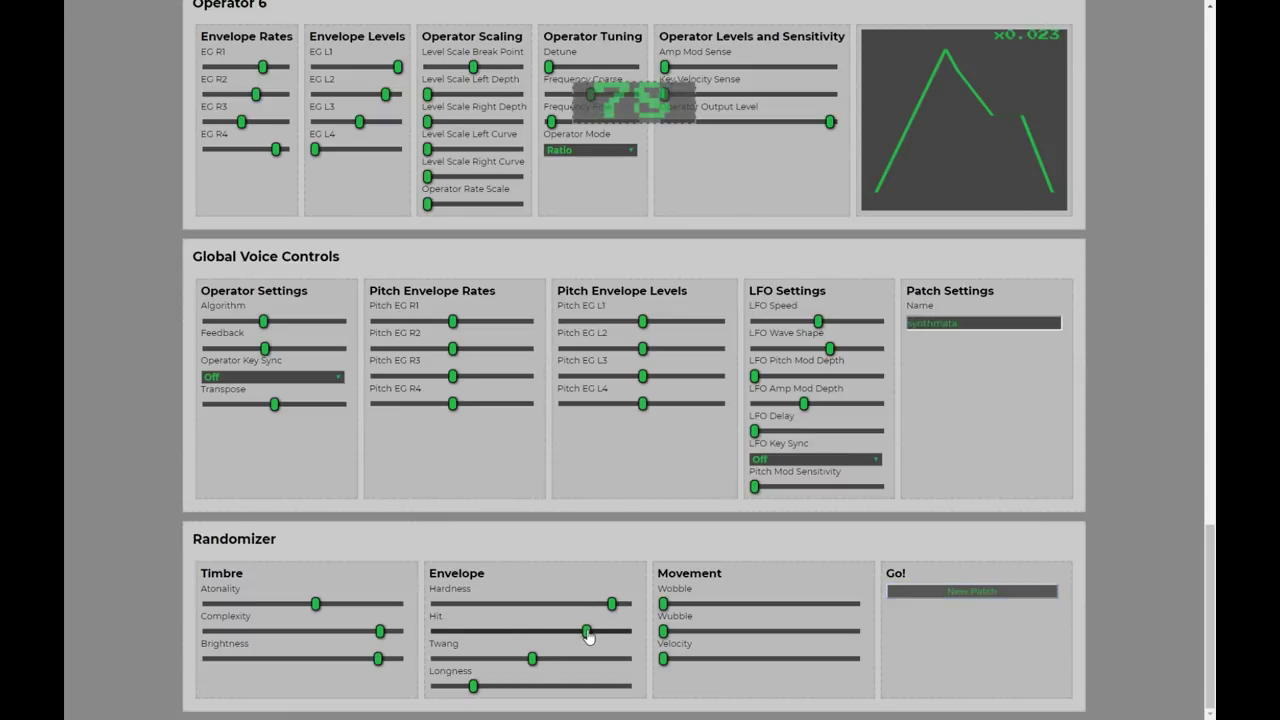
pyautogui.moveTo(474, 686); pyautogui.dragTo(536, 686)
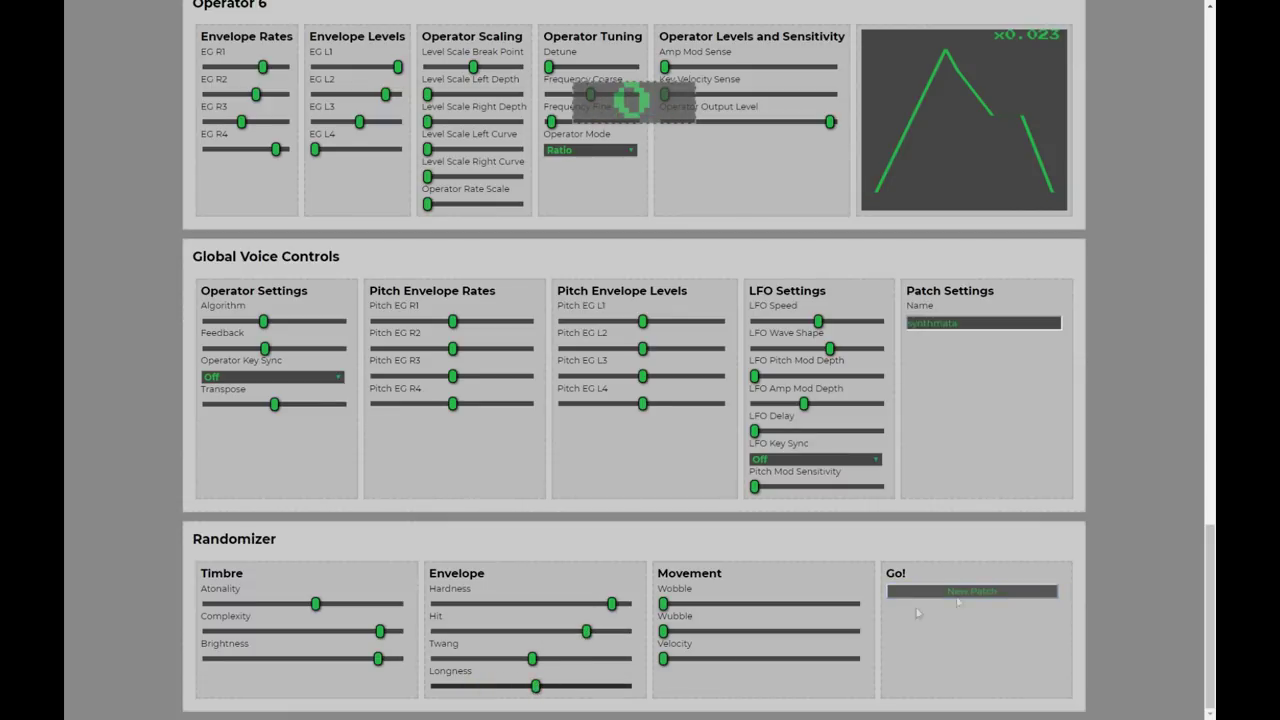
pyautogui.click(1038, 600)
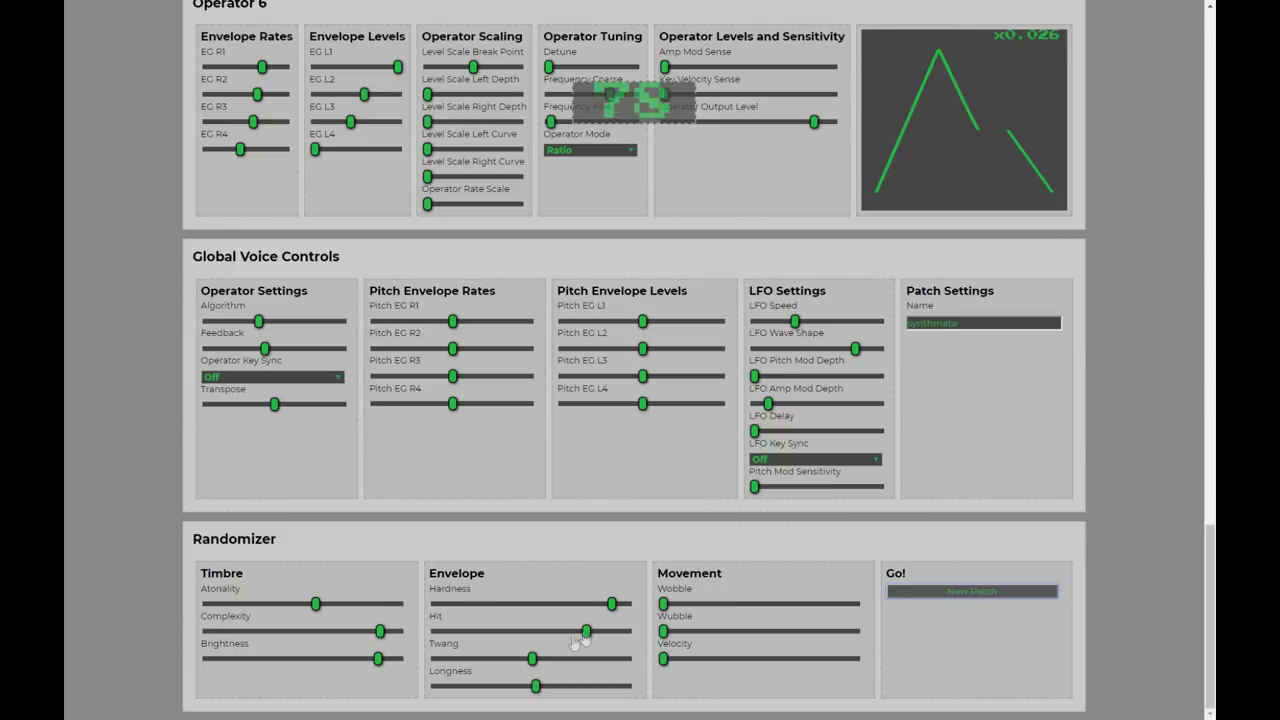
# Drop Twang low, then raise it to about three quarters with new patches, and lower Complexity
pyautogui.moveTo(529, 667); pyautogui.dragTo(463, 663)
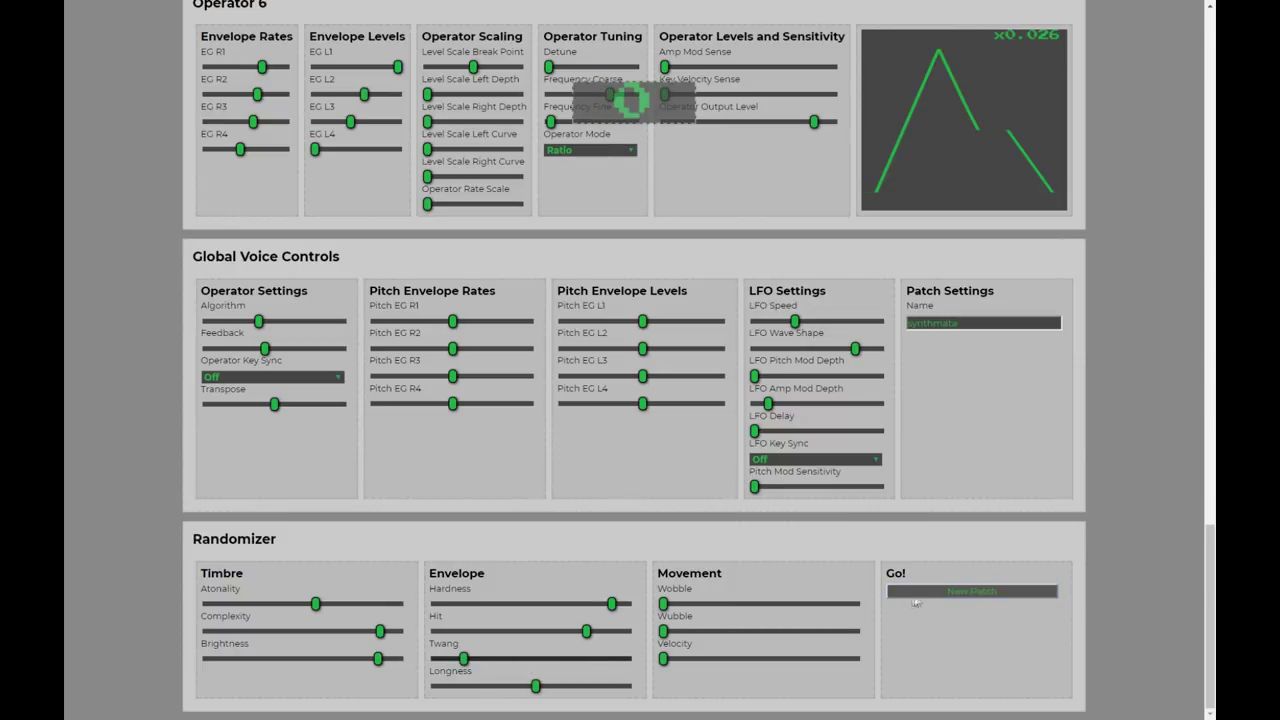
pyautogui.click(930, 598)
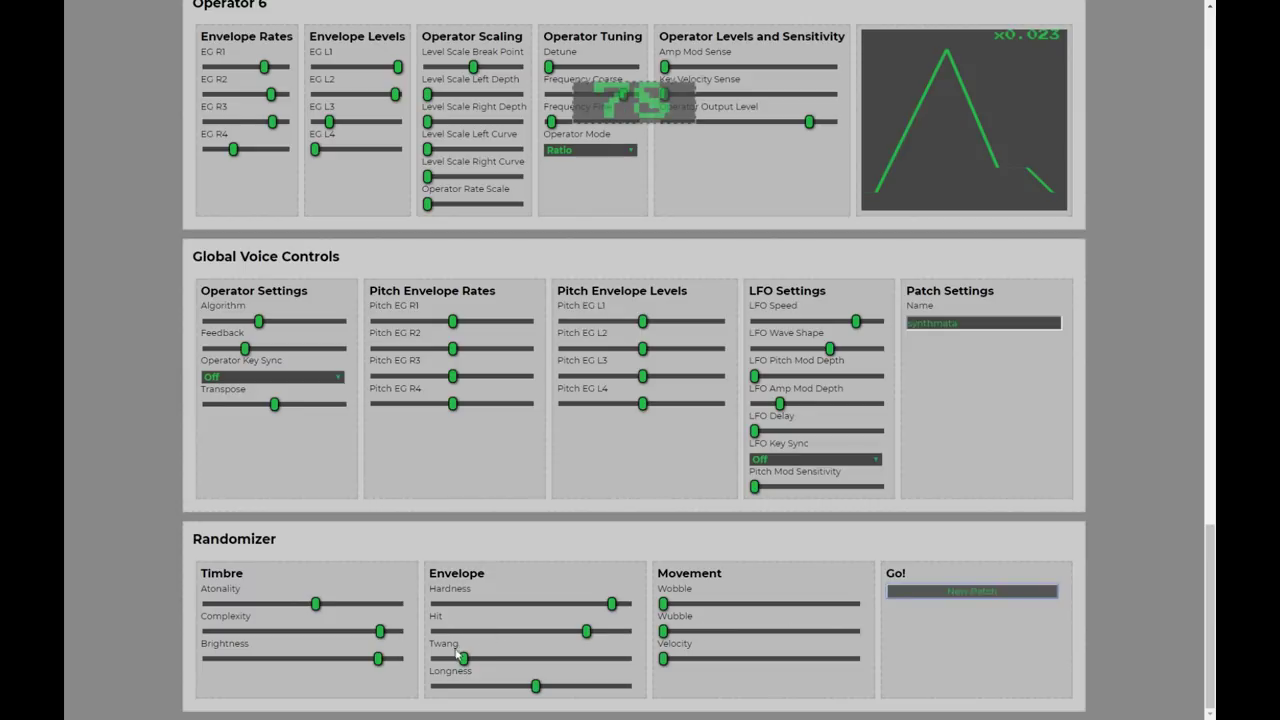
pyautogui.moveTo(462, 658); pyautogui.dragTo(584, 660)
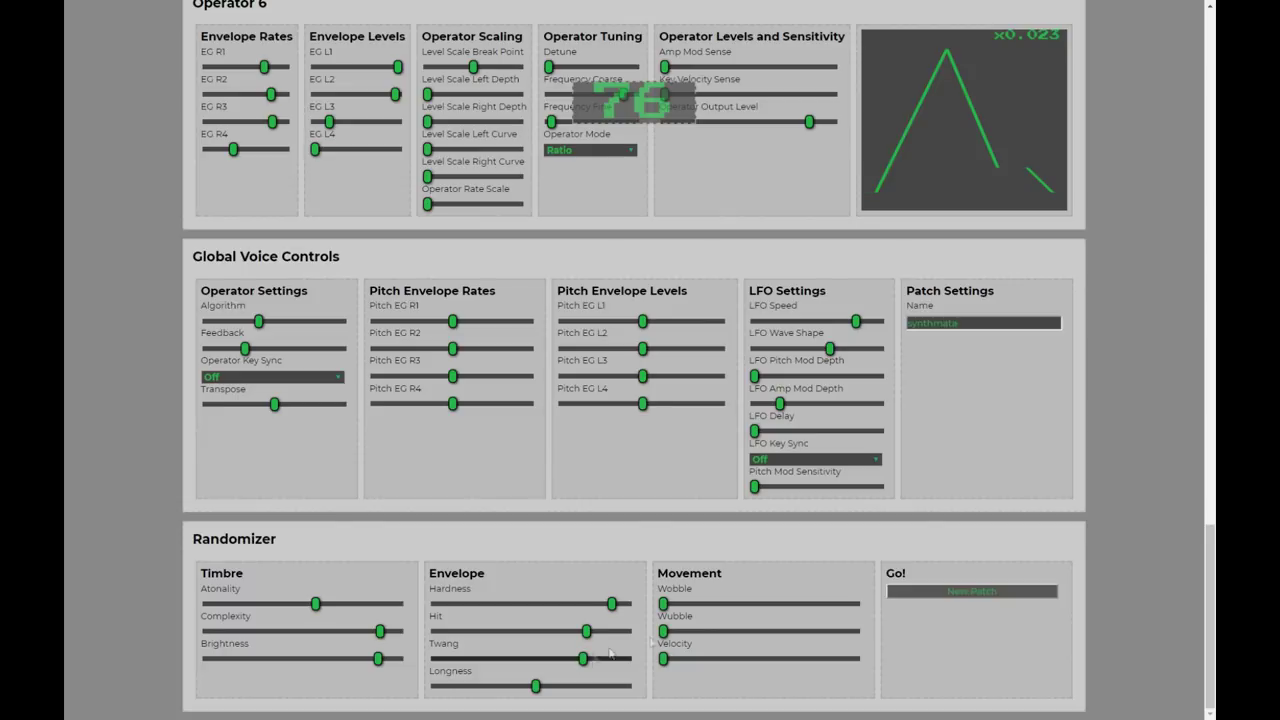
pyautogui.click(932, 590)
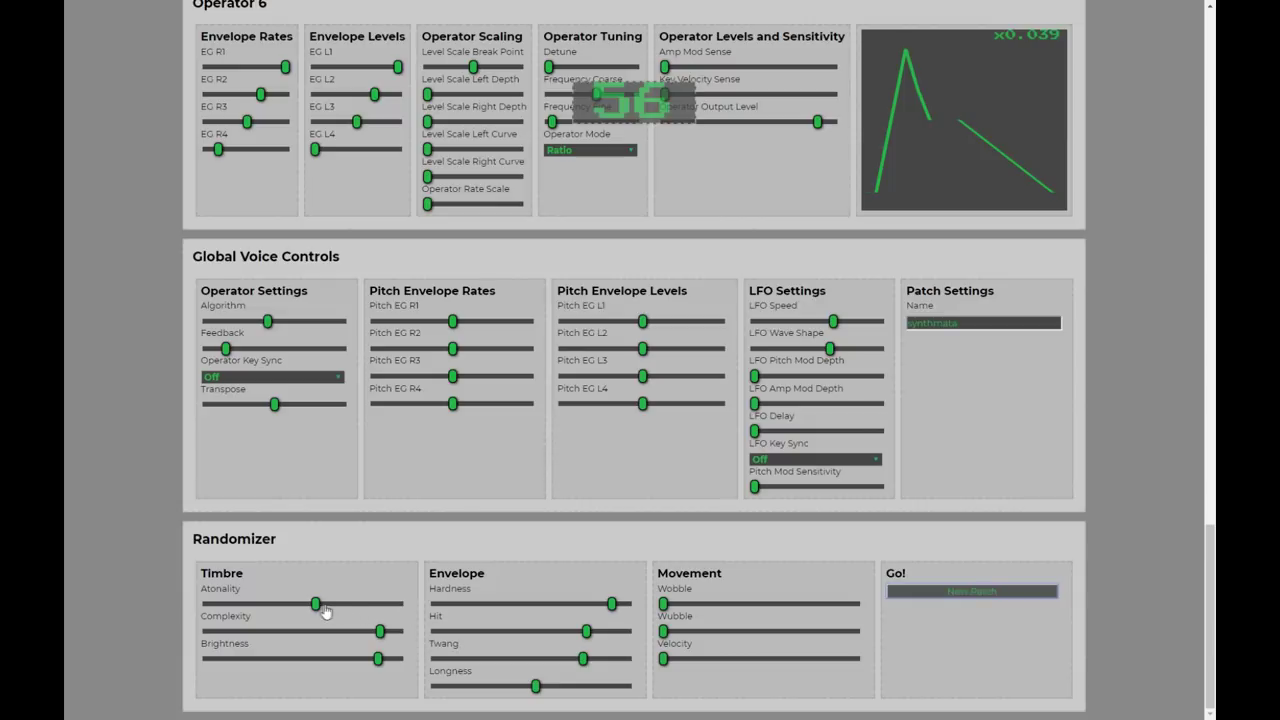
pyautogui.moveTo(382, 632); pyautogui.dragTo(262, 638)
# Lower Complexity and Brightness, lengthen Longness, soften Hardness to halfway, lower Hit, then generate a patch
pyautogui.moveTo(378, 658); pyautogui.dragTo(309, 660)
pyautogui.moveTo(536, 686); pyautogui.dragTo(565, 686)
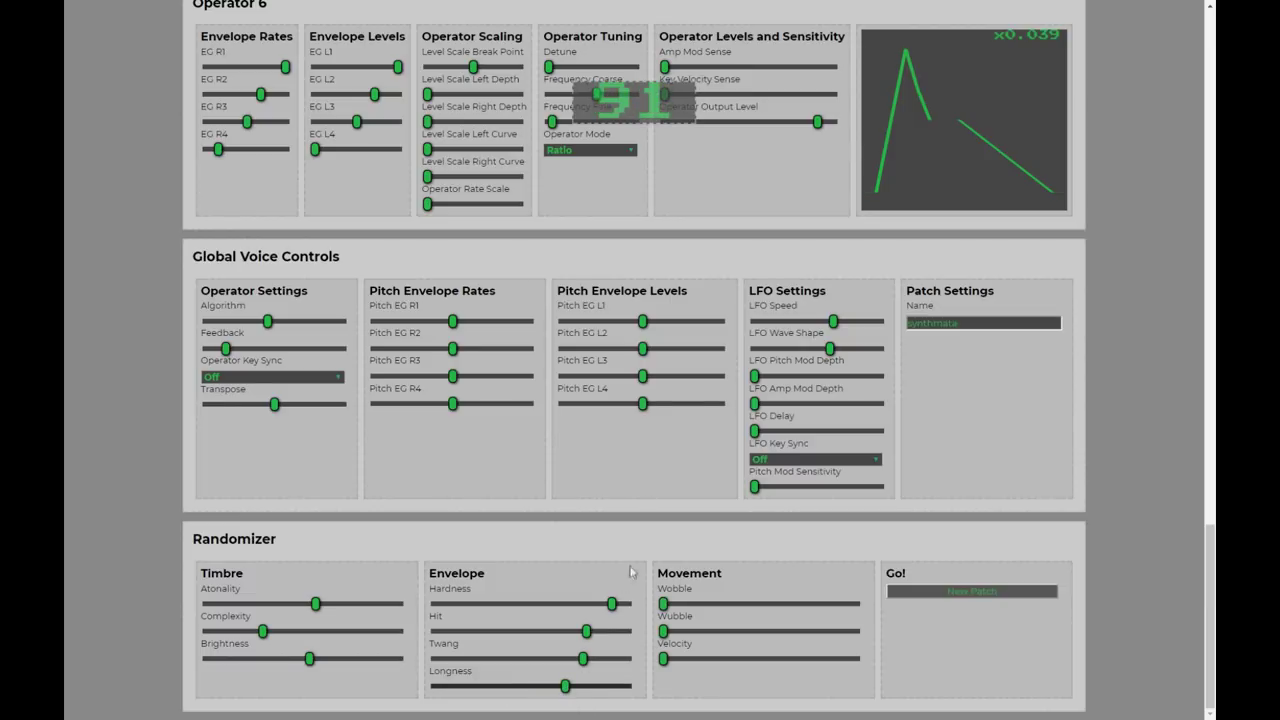
pyautogui.moveTo(611, 604); pyautogui.dragTo(522, 604)
pyautogui.moveTo(586, 631); pyautogui.dragTo(481, 632)
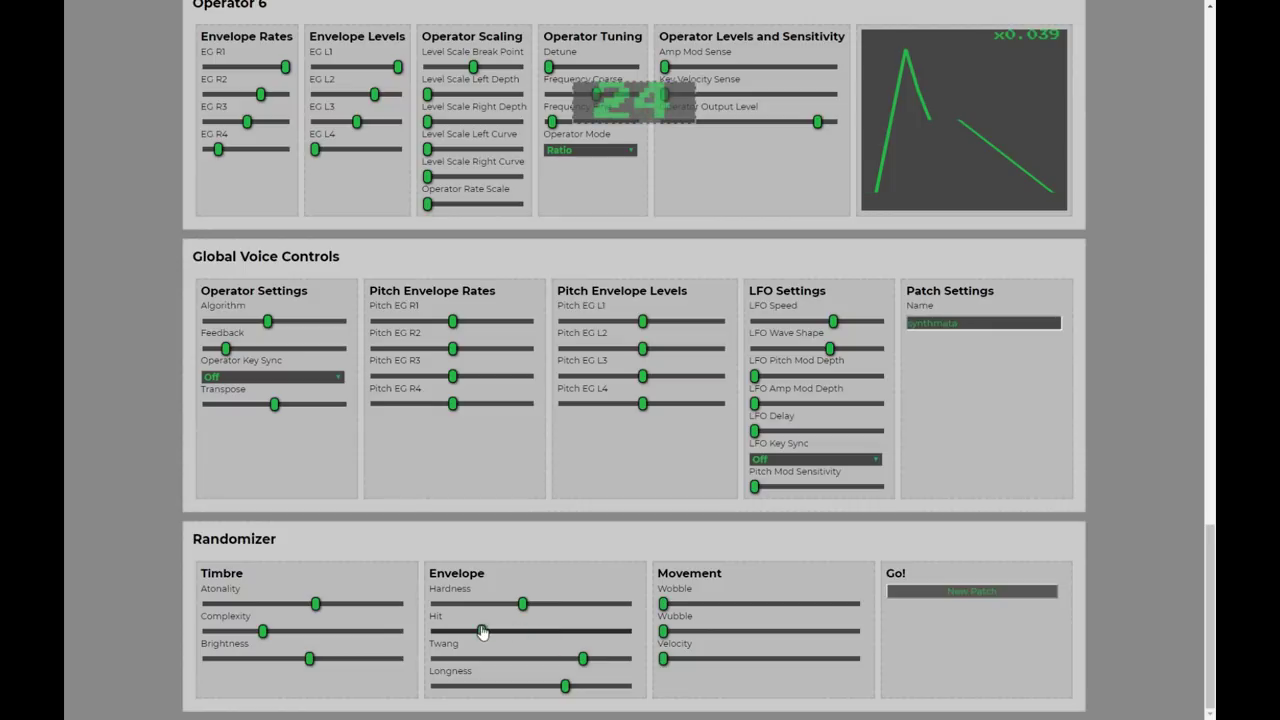
pyautogui.click(961, 595)
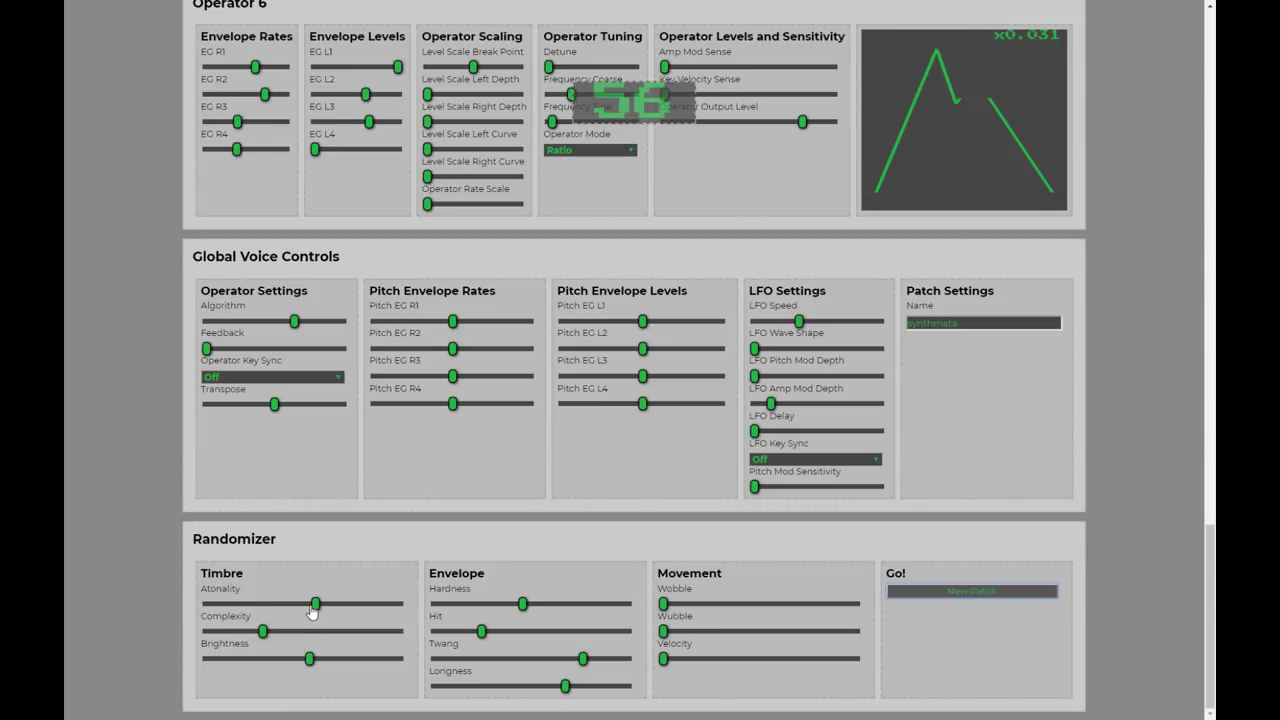
# Lower Atonality, max out Twang, reduce Brightness to 34, and add Wobble to 24, rolling new patches
pyautogui.moveTo(314, 606); pyautogui.dragTo(235, 608)
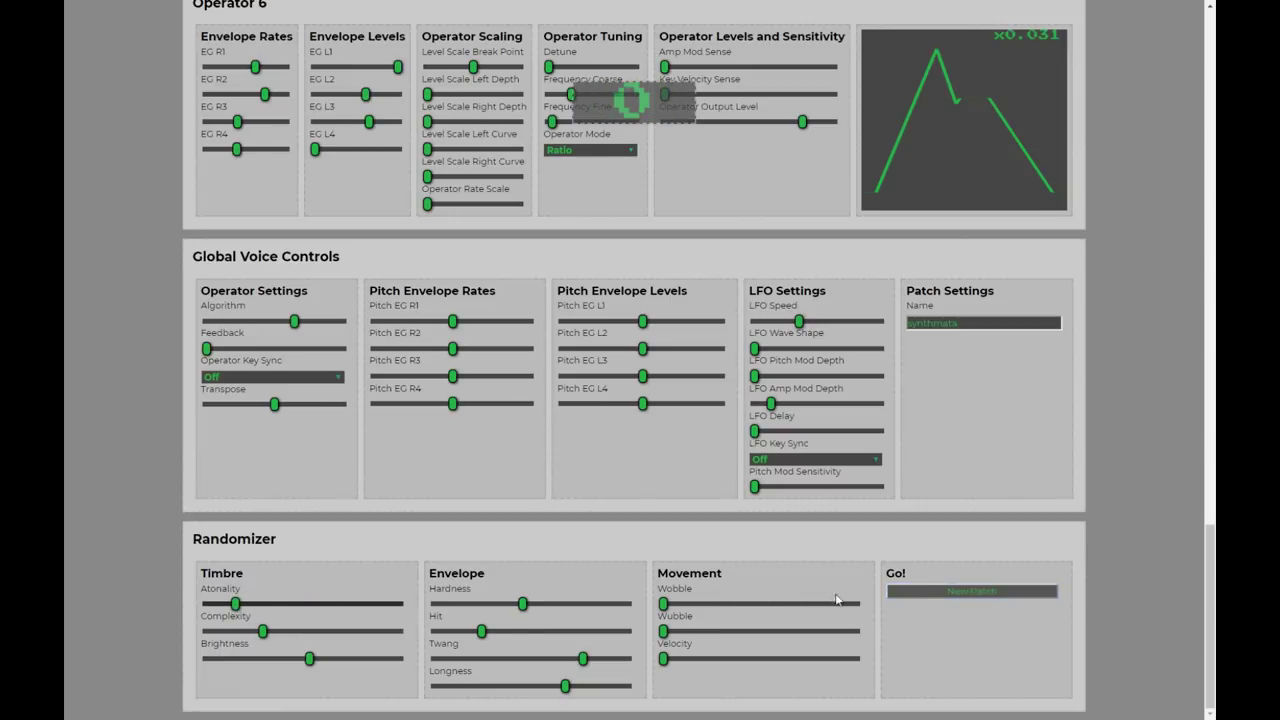
pyautogui.click(927, 591)
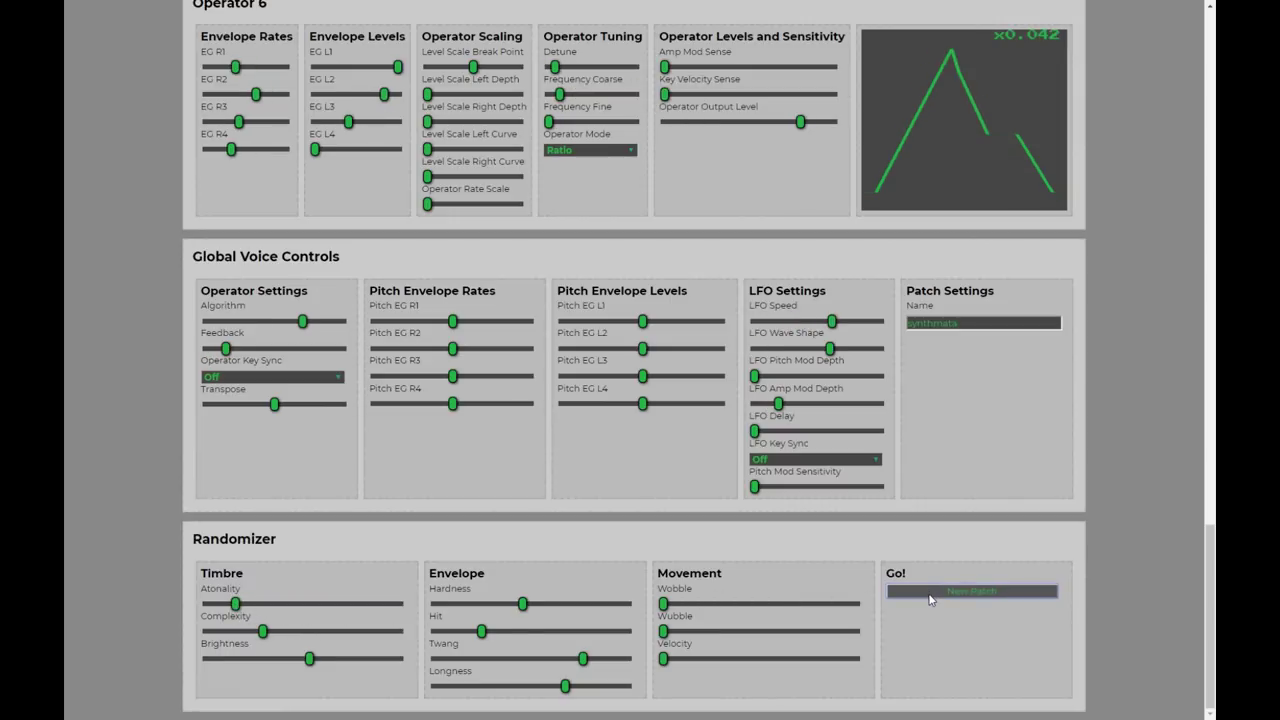
pyautogui.click(893, 598)
pyautogui.moveTo(579, 666)
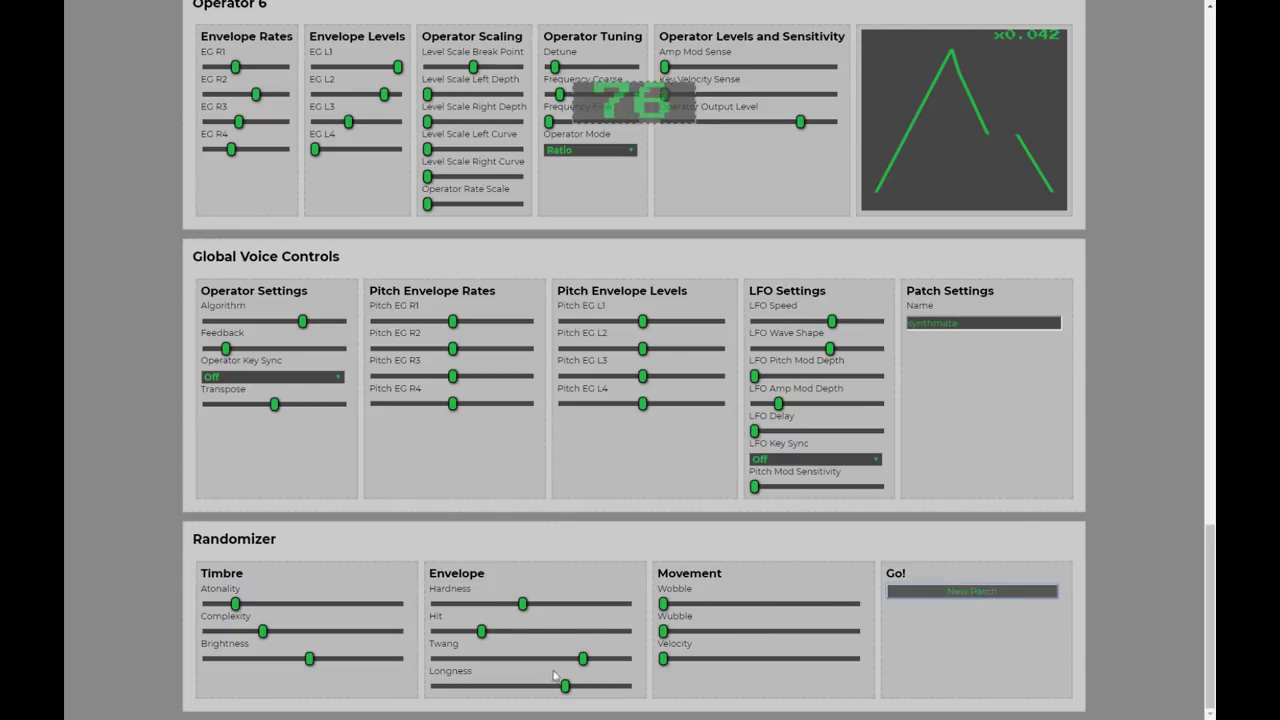
pyautogui.moveTo(582, 660); pyautogui.dragTo(628, 660)
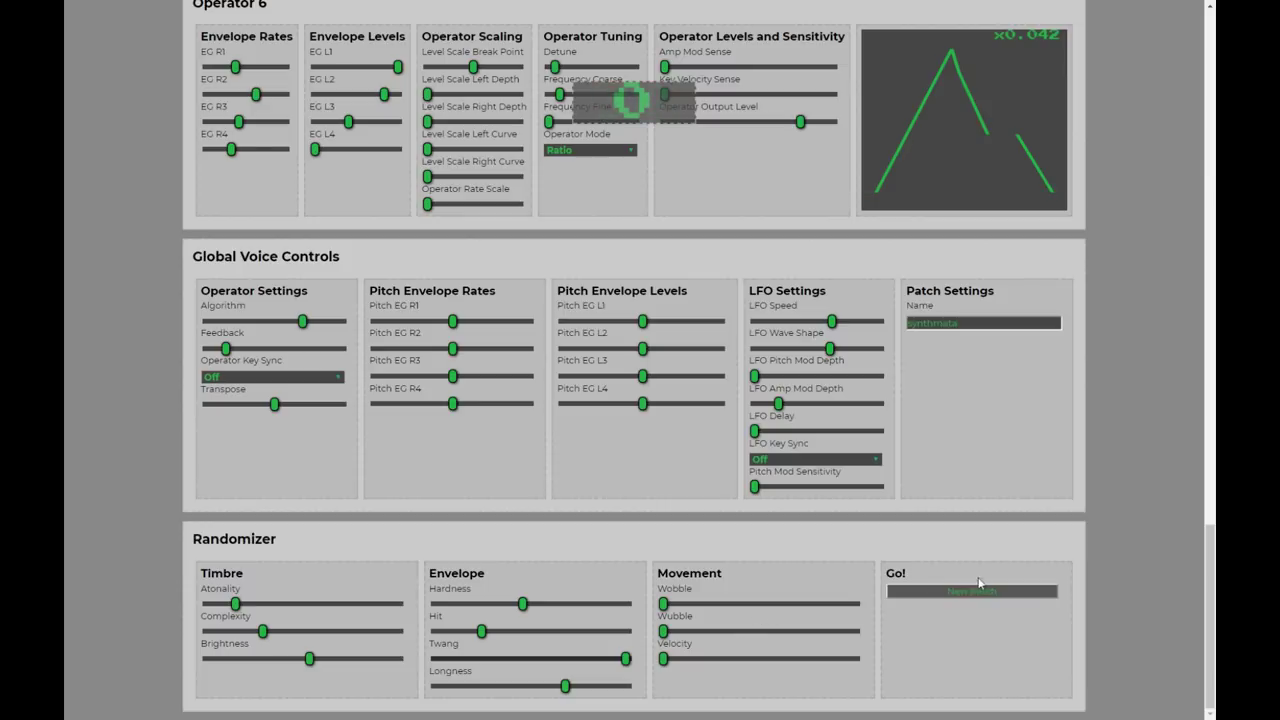
pyautogui.moveTo(310, 659); pyautogui.dragTo(272, 658)
pyautogui.click(938, 596)
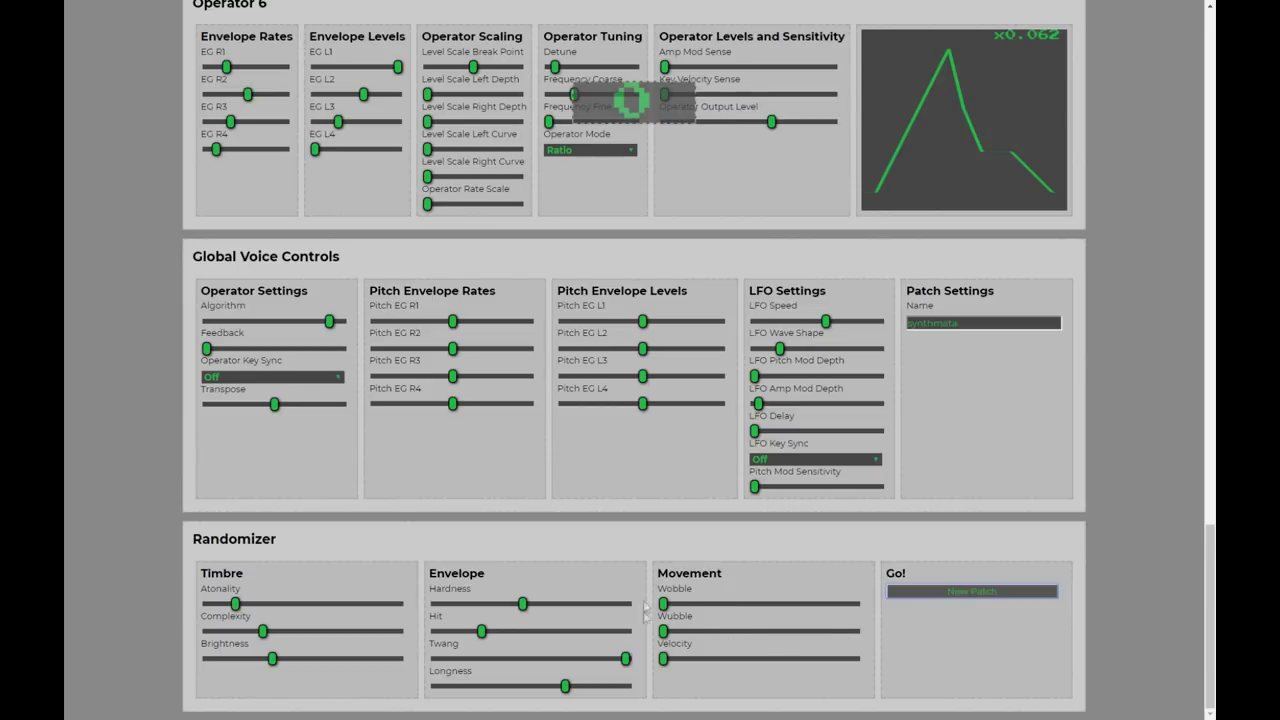
pyautogui.moveTo(667, 606); pyautogui.dragTo(712, 615)
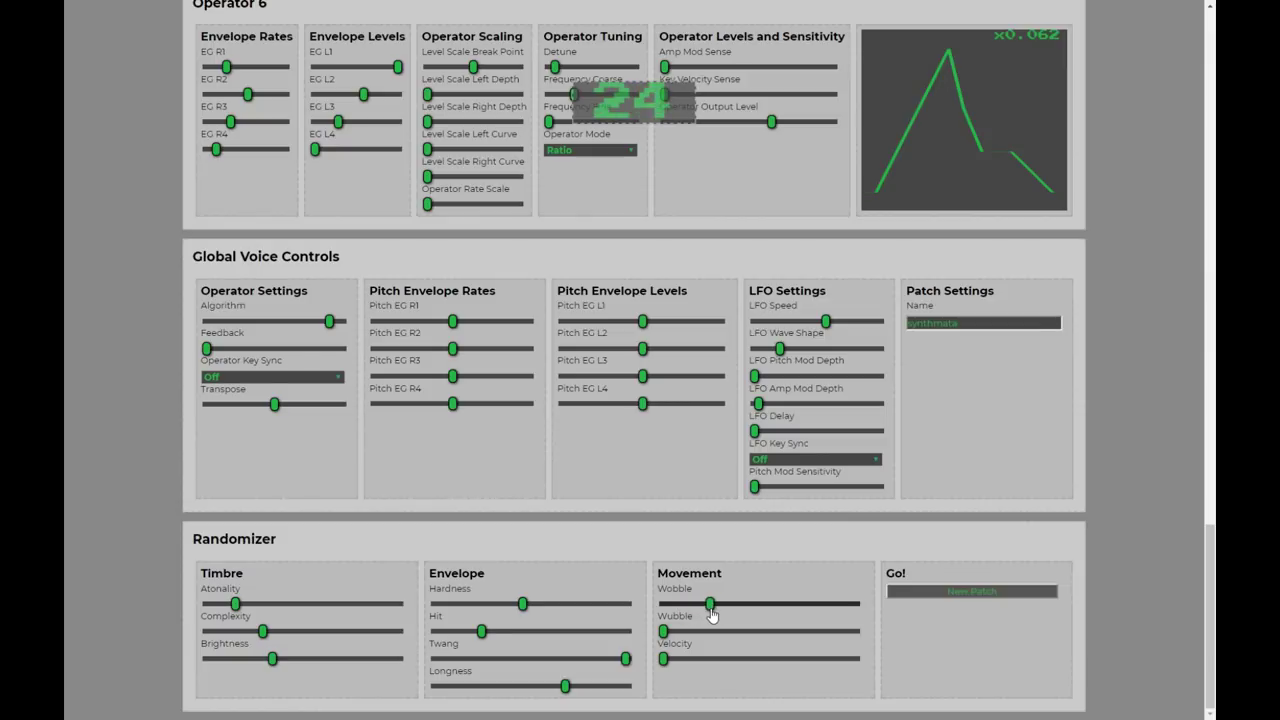
pyautogui.click(1015, 594)
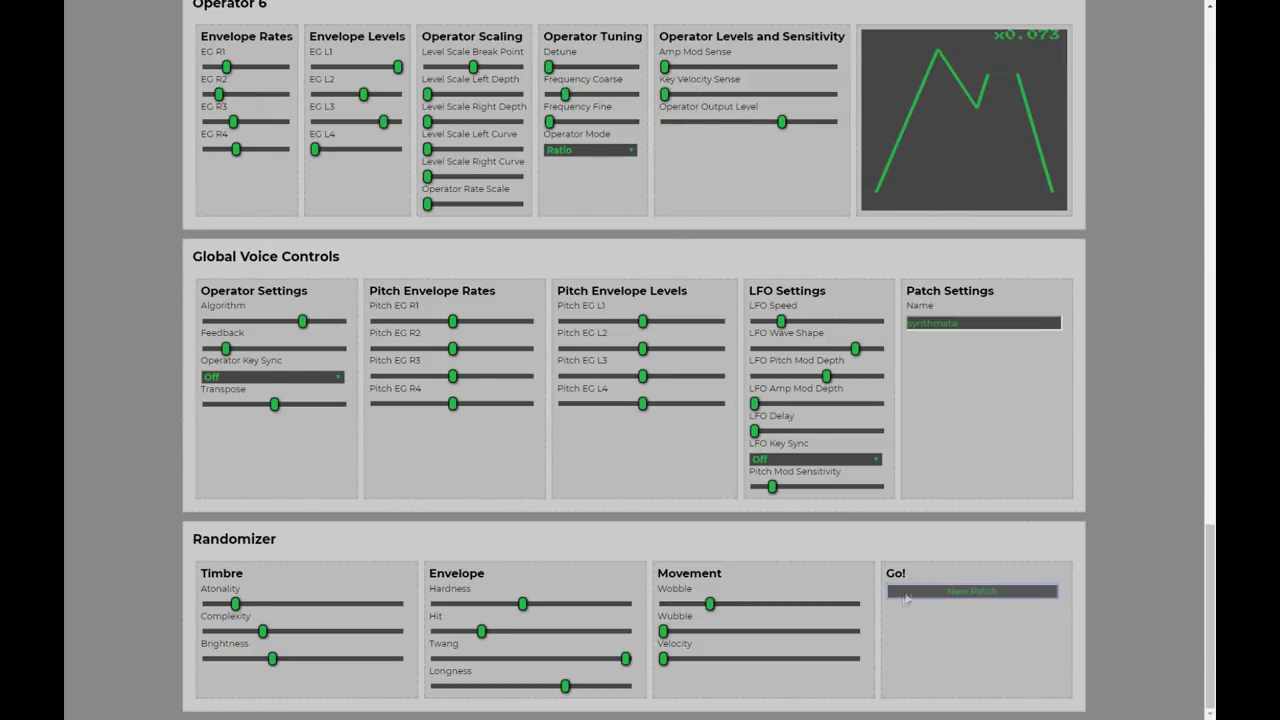
# Generate three more random patches, lower Hardness slightly, and roll another patch
pyautogui.click(957, 599)
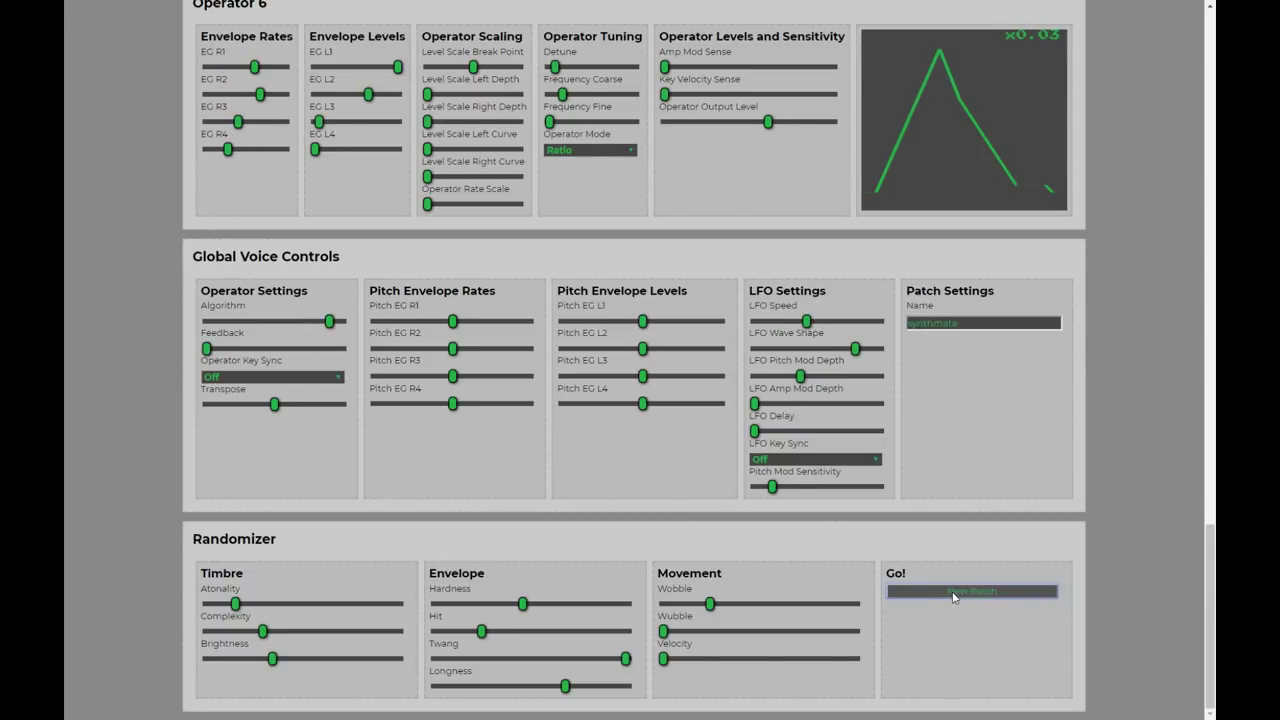
pyautogui.click(953, 597)
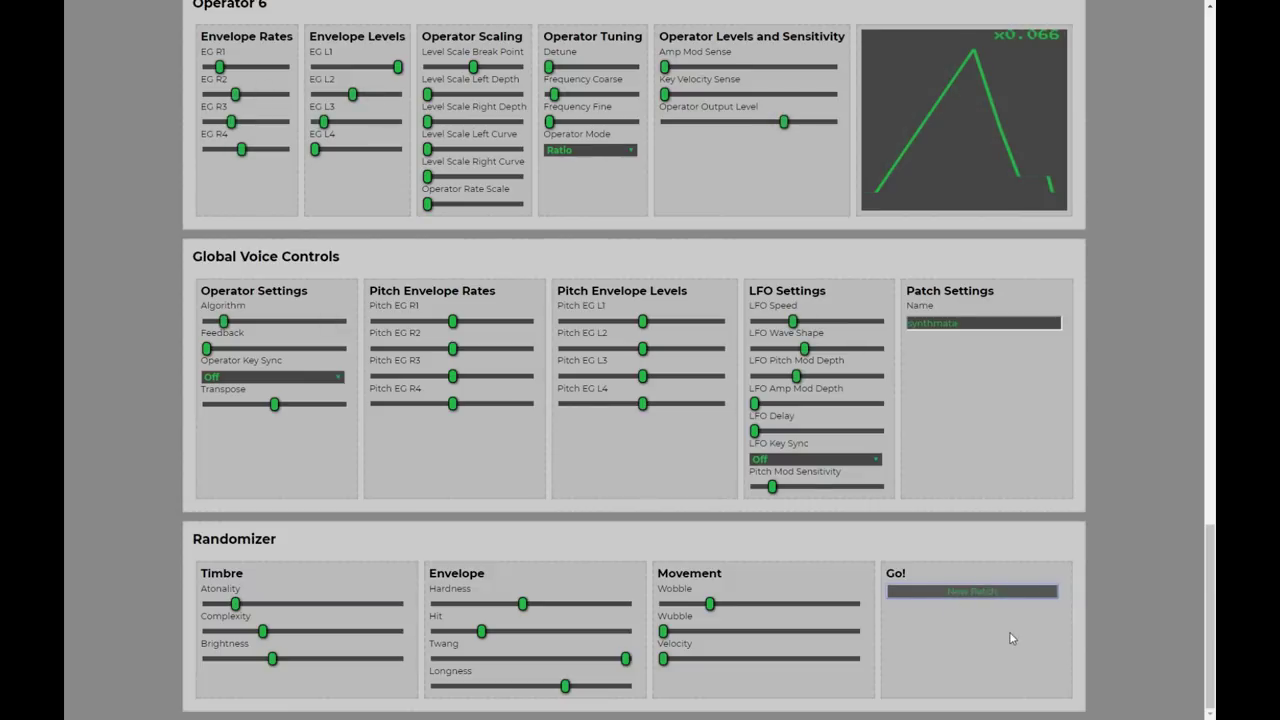
pyautogui.click(948, 597)
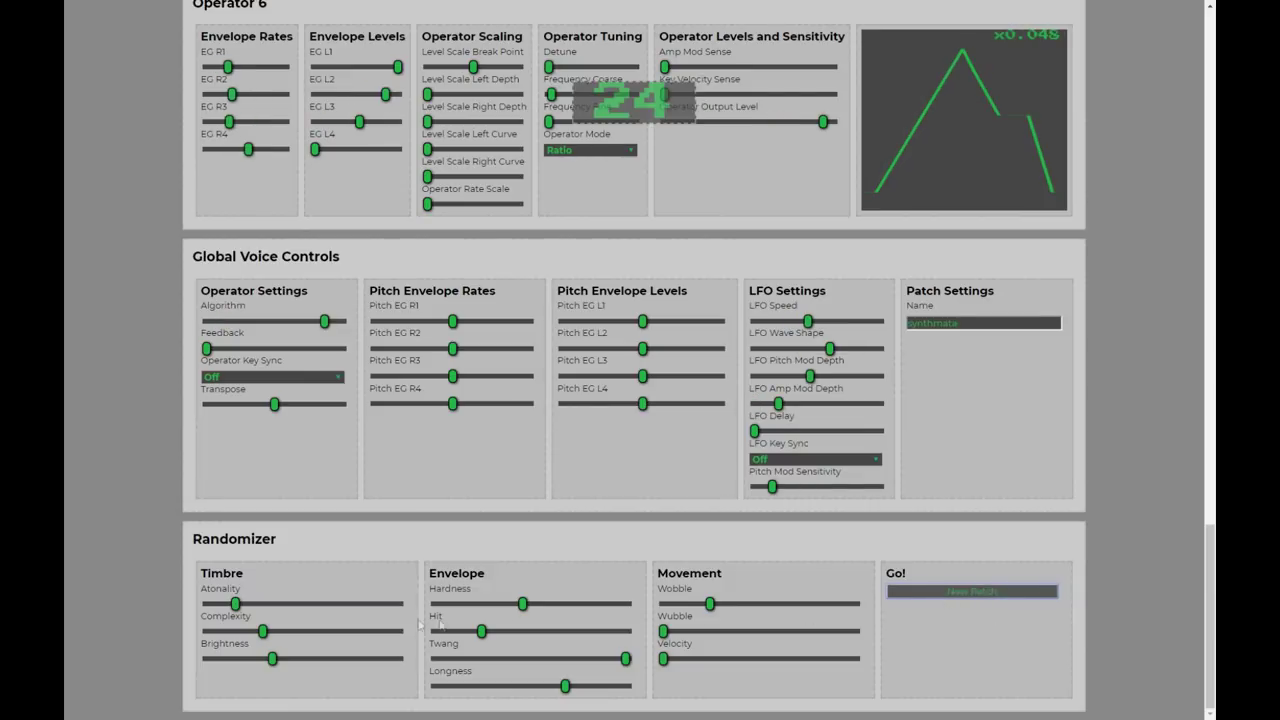
pyautogui.click(509, 608)
pyautogui.moveTo(509, 608); pyautogui.dragTo(493, 606)
pyautogui.click(933, 598)
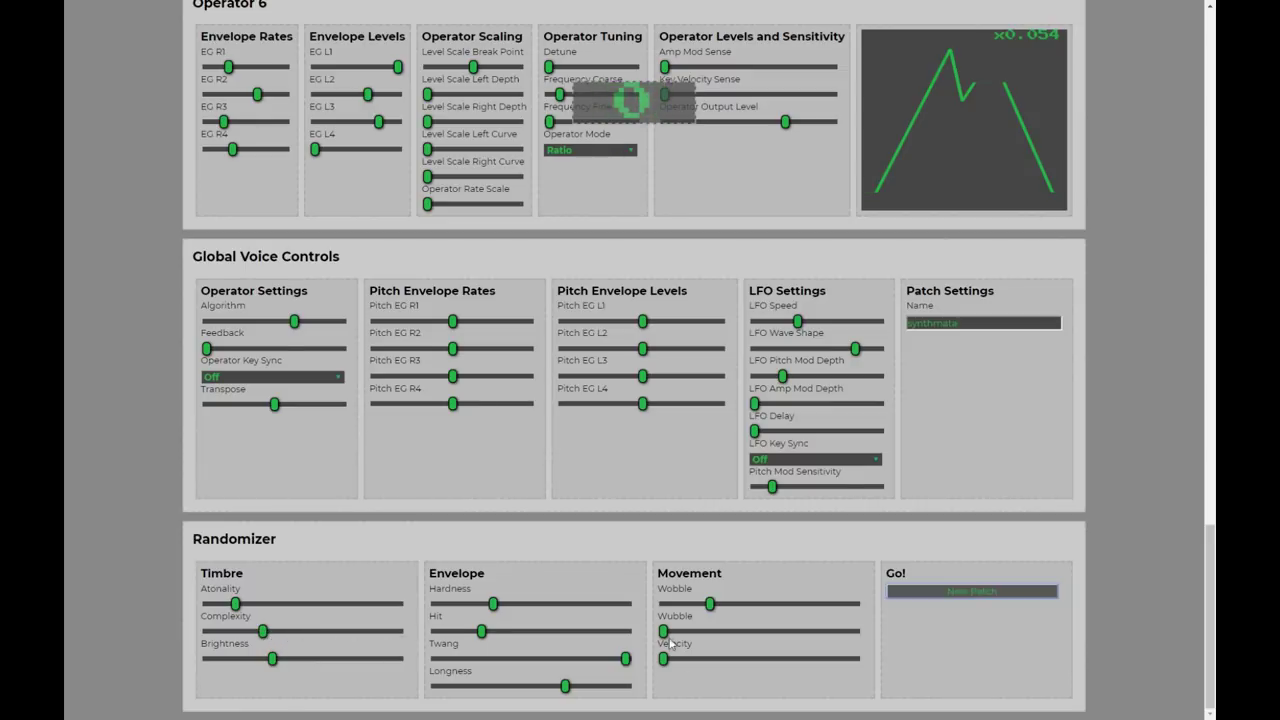
# Raise Wubble to about the middle and generate two new patches
pyautogui.moveTo(669, 640); pyautogui.dragTo(771, 640)
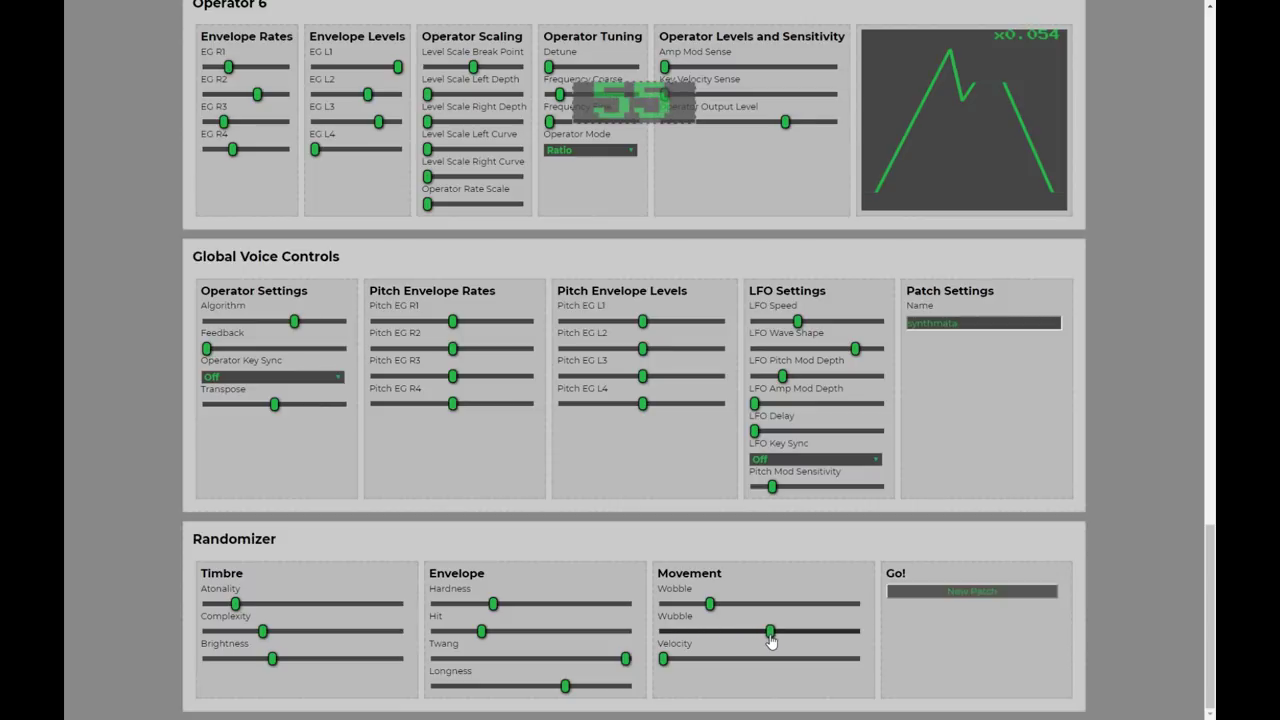
pyautogui.click(981, 591)
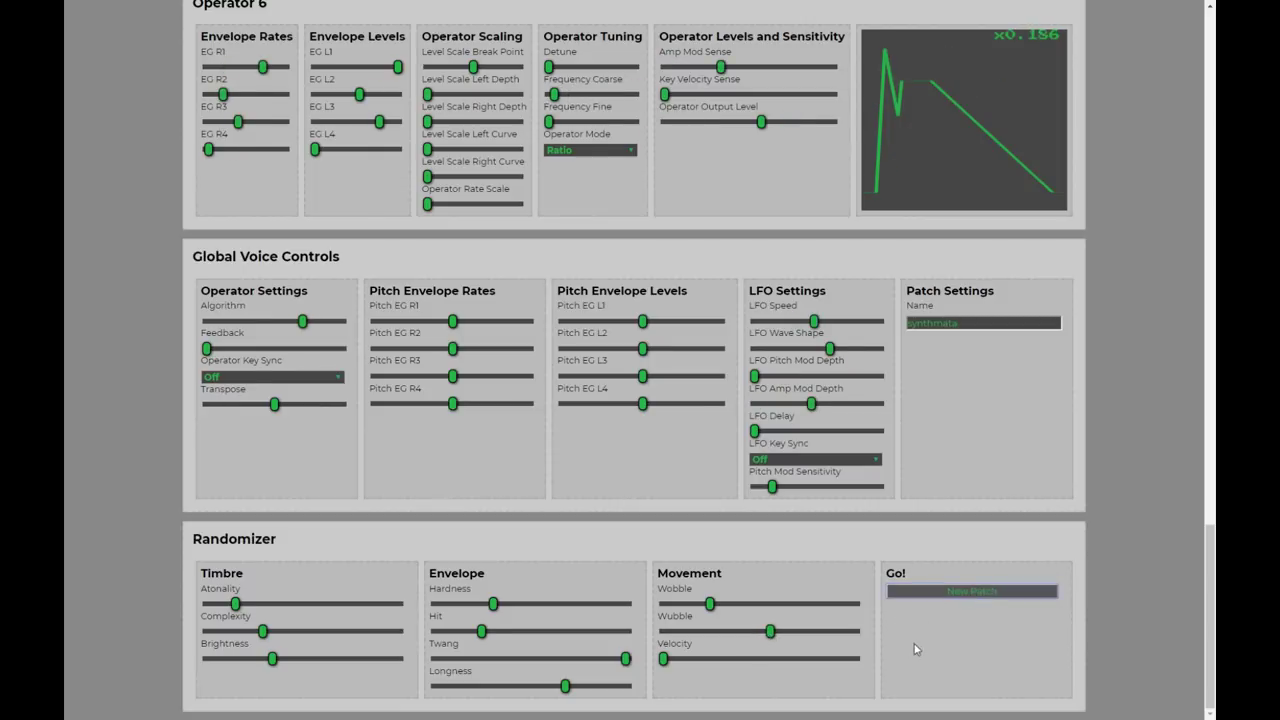
pyautogui.click(932, 592)
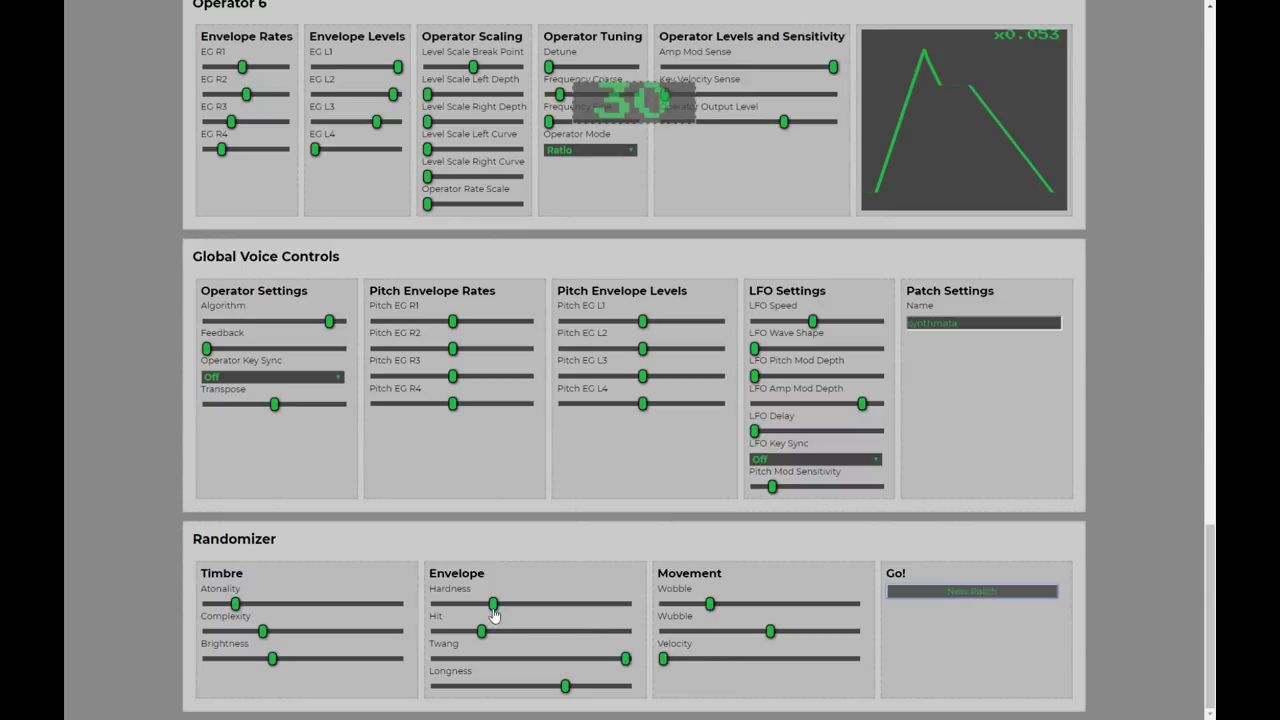
# Raise Hardness toward the top, extend Longness, nudge Complexity up, and generate several patches
pyautogui.moveTo(493, 604); pyautogui.dragTo(611, 606)
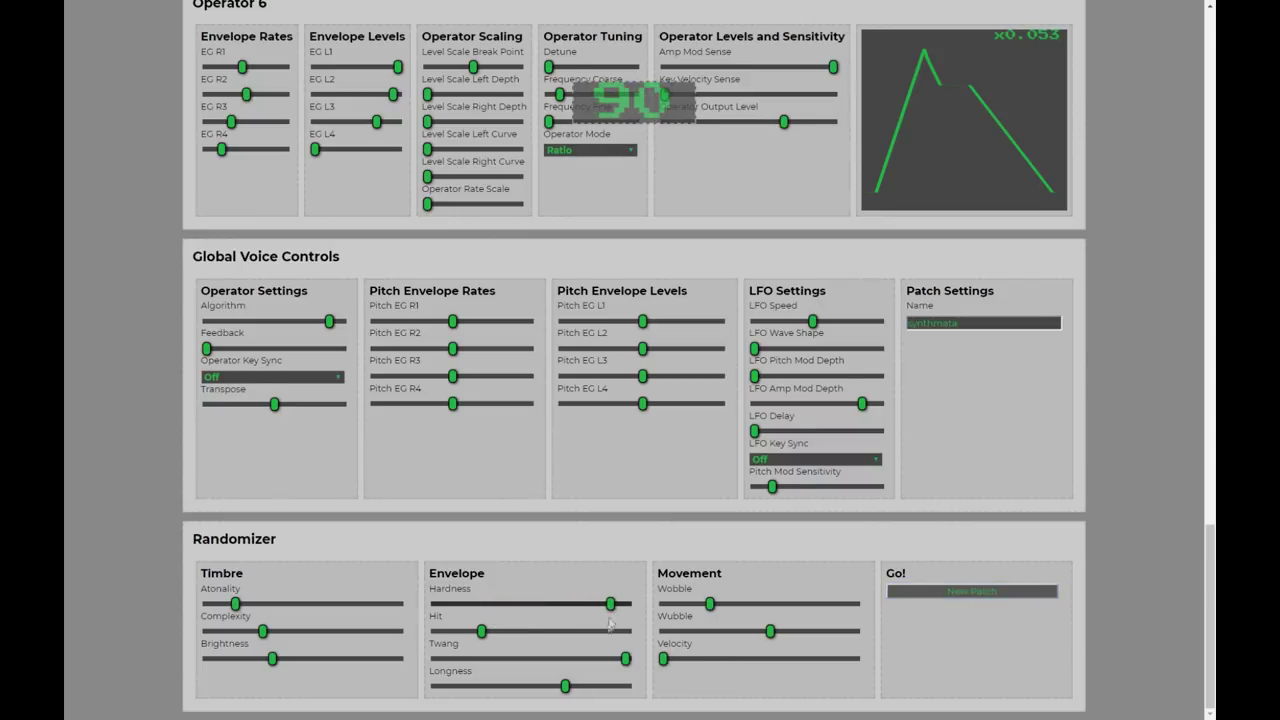
pyautogui.moveTo(565, 687); pyautogui.dragTo(582, 690)
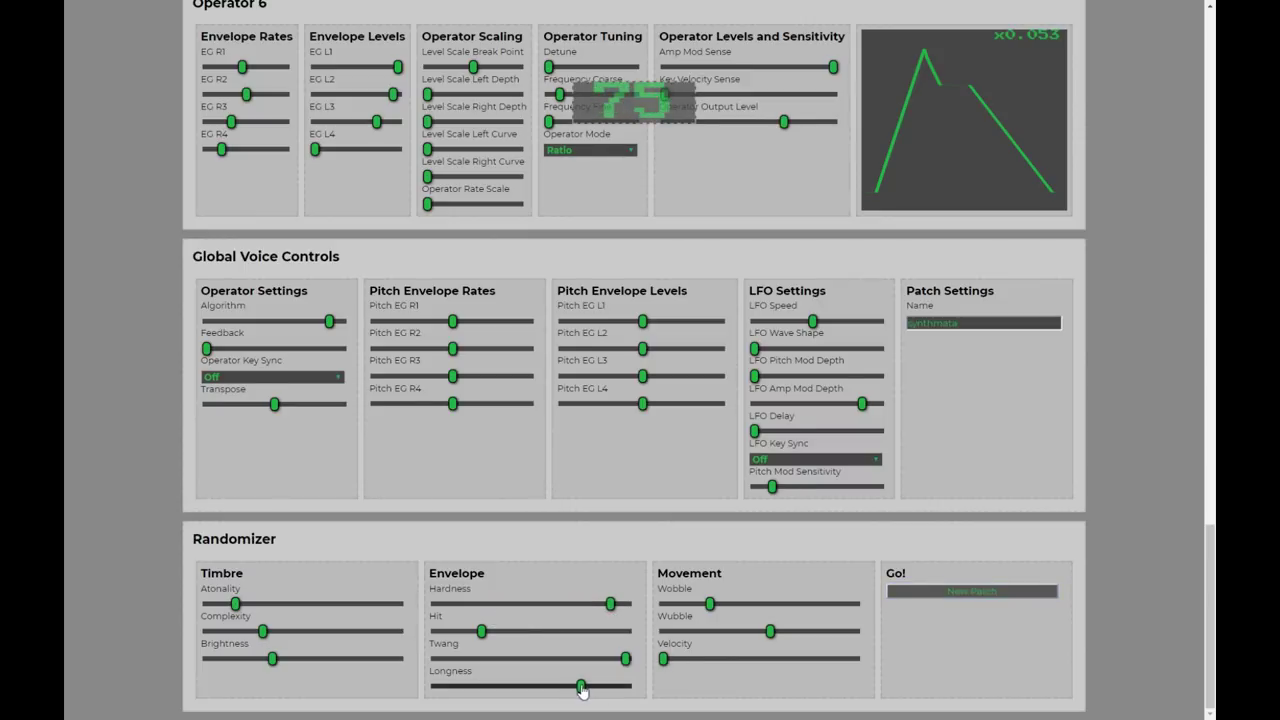
pyautogui.click(922, 600)
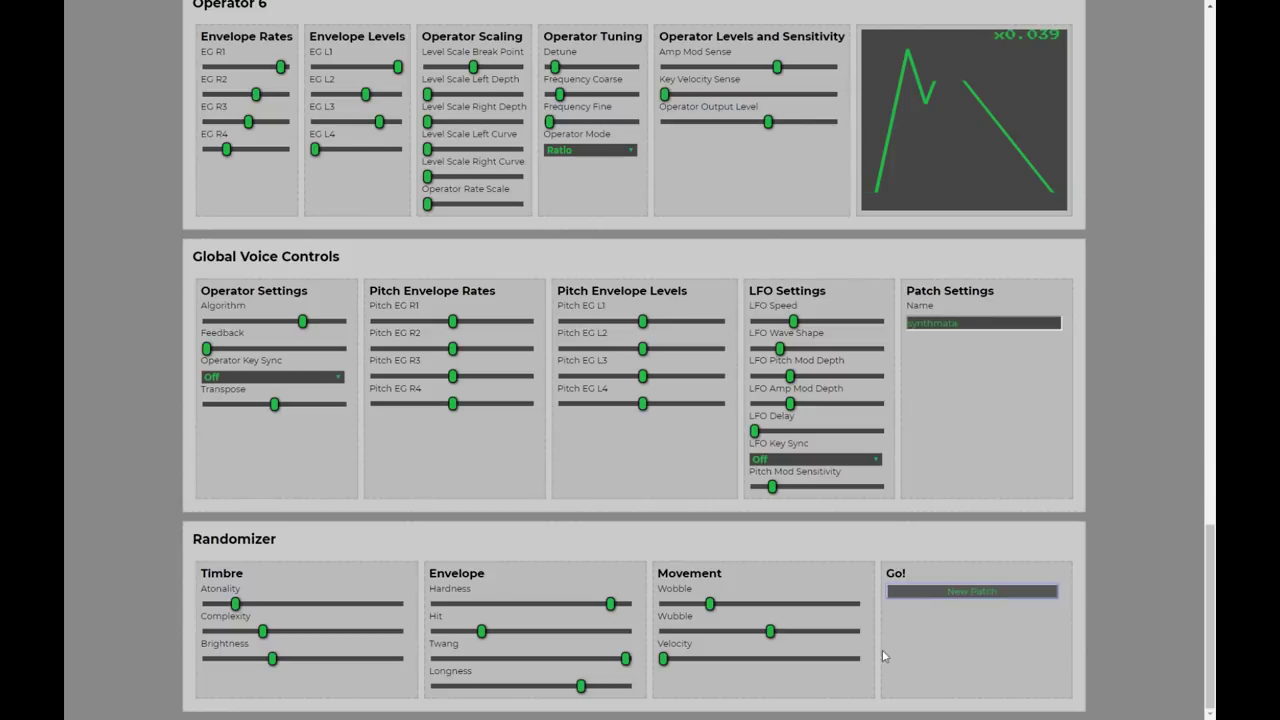
pyautogui.moveTo(232, 631); pyautogui.dragTo(311, 658)
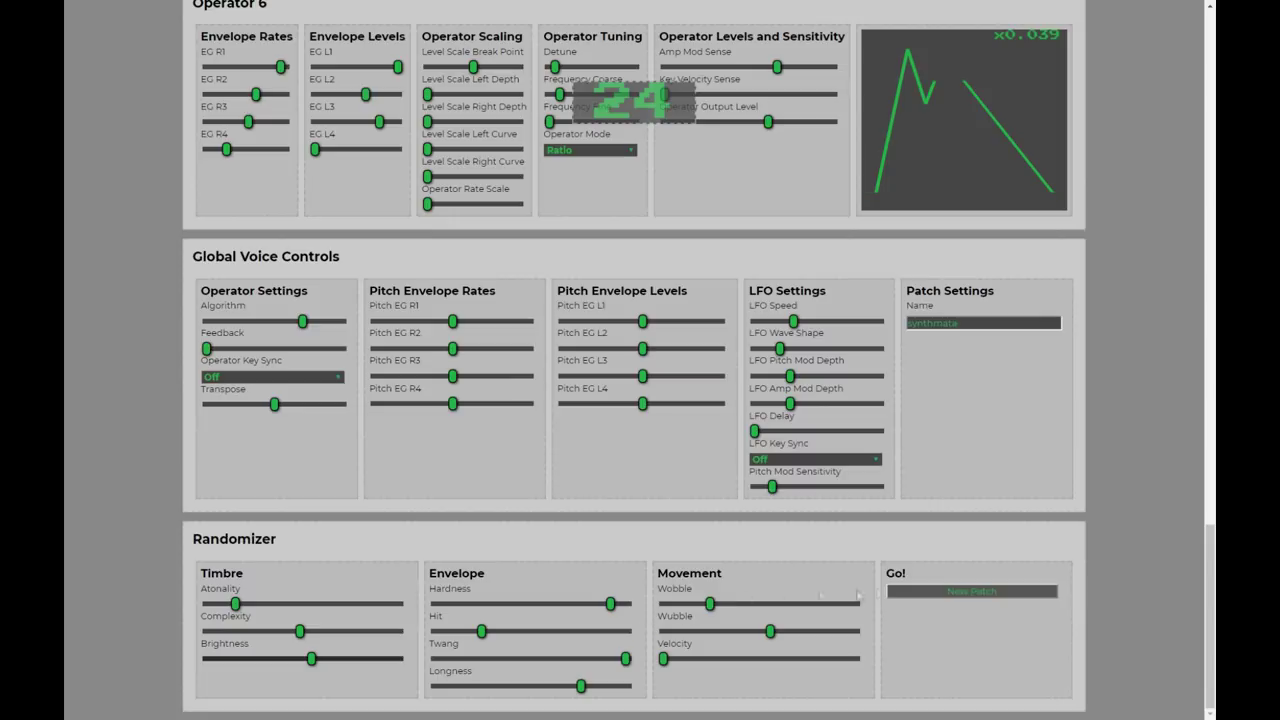
pyautogui.click(898, 591)
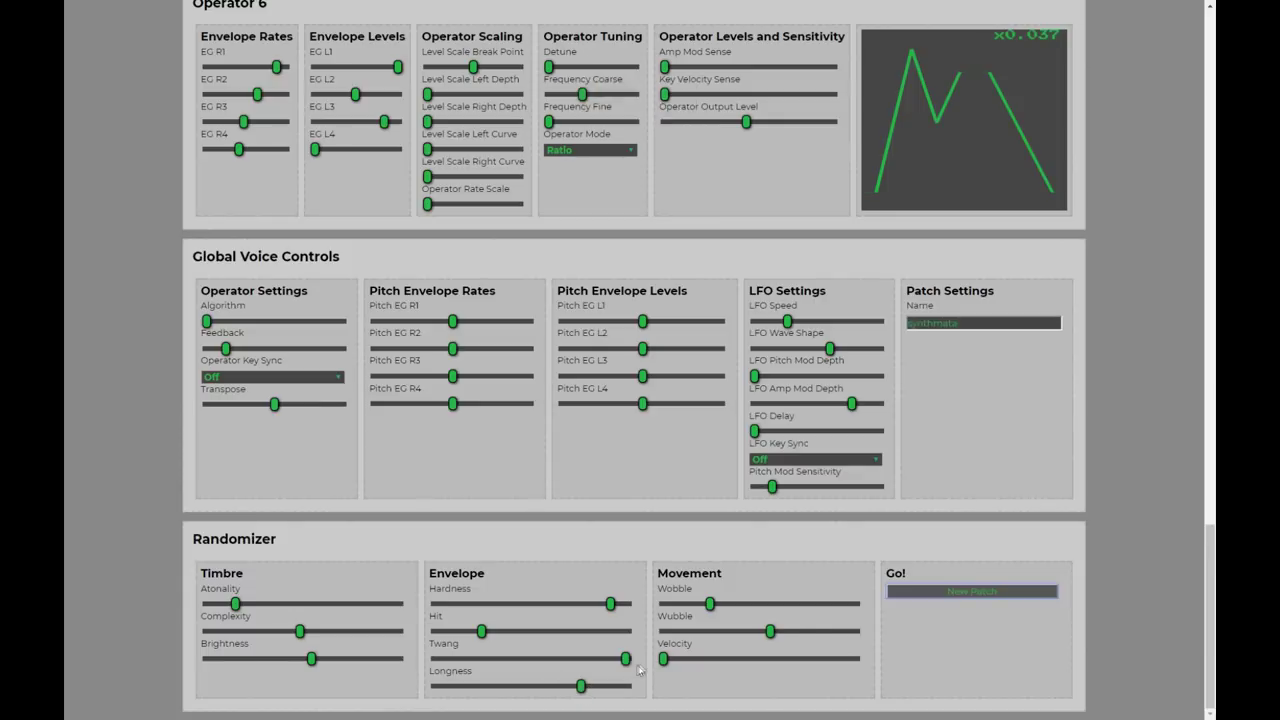
pyautogui.click(971, 592)
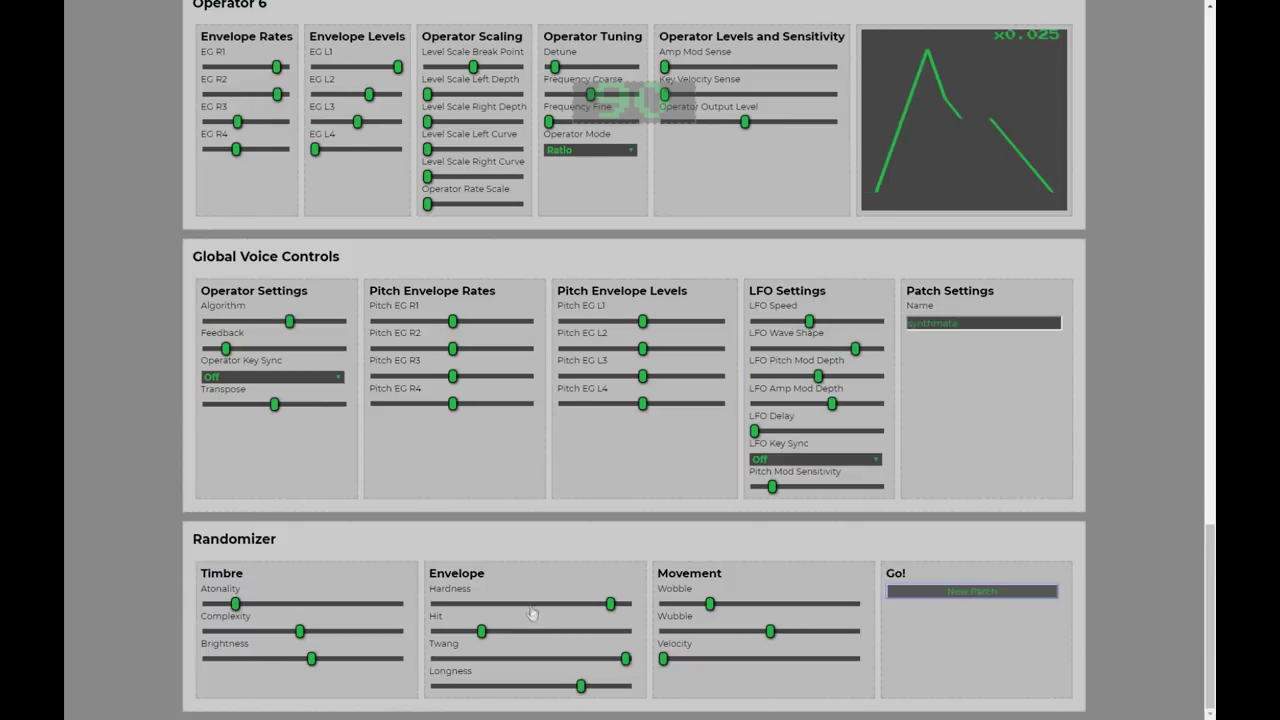
pyautogui.click(937, 594)
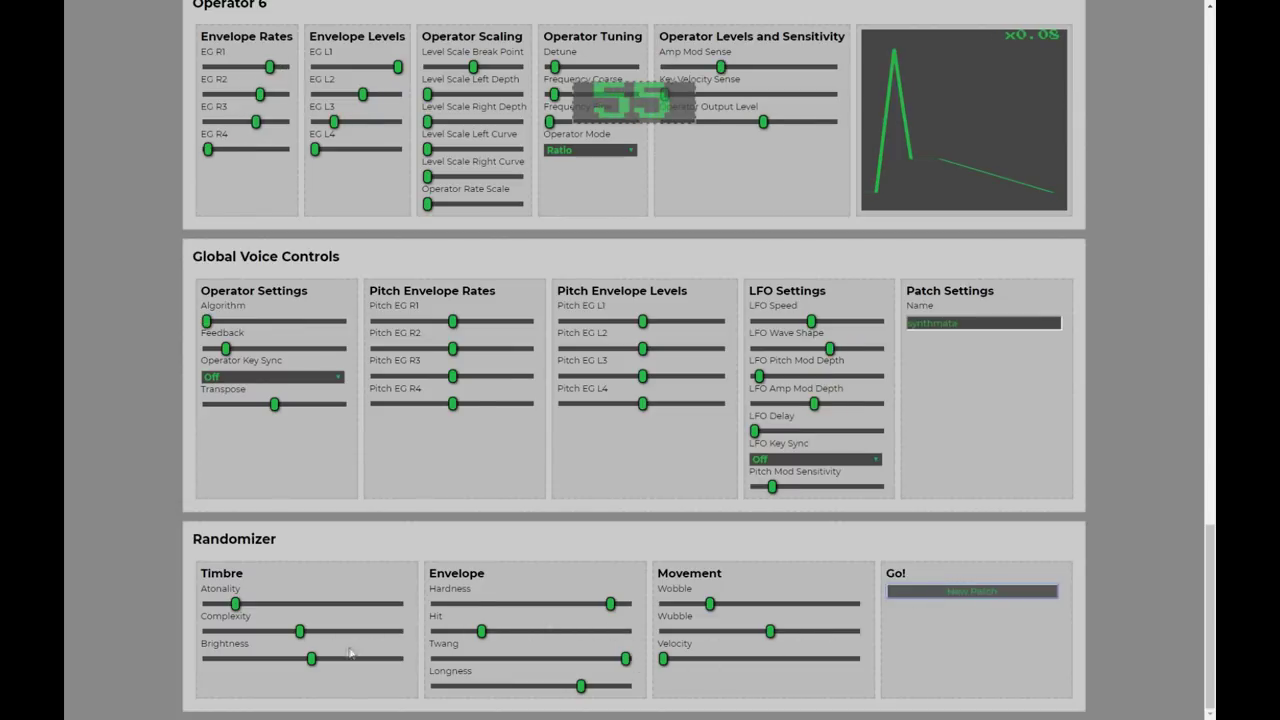
# Max out Complexity, raise Brightness and Velocity to about three quarters, generating patches between
pyautogui.moveTo(300, 631); pyautogui.dragTo(404, 637)
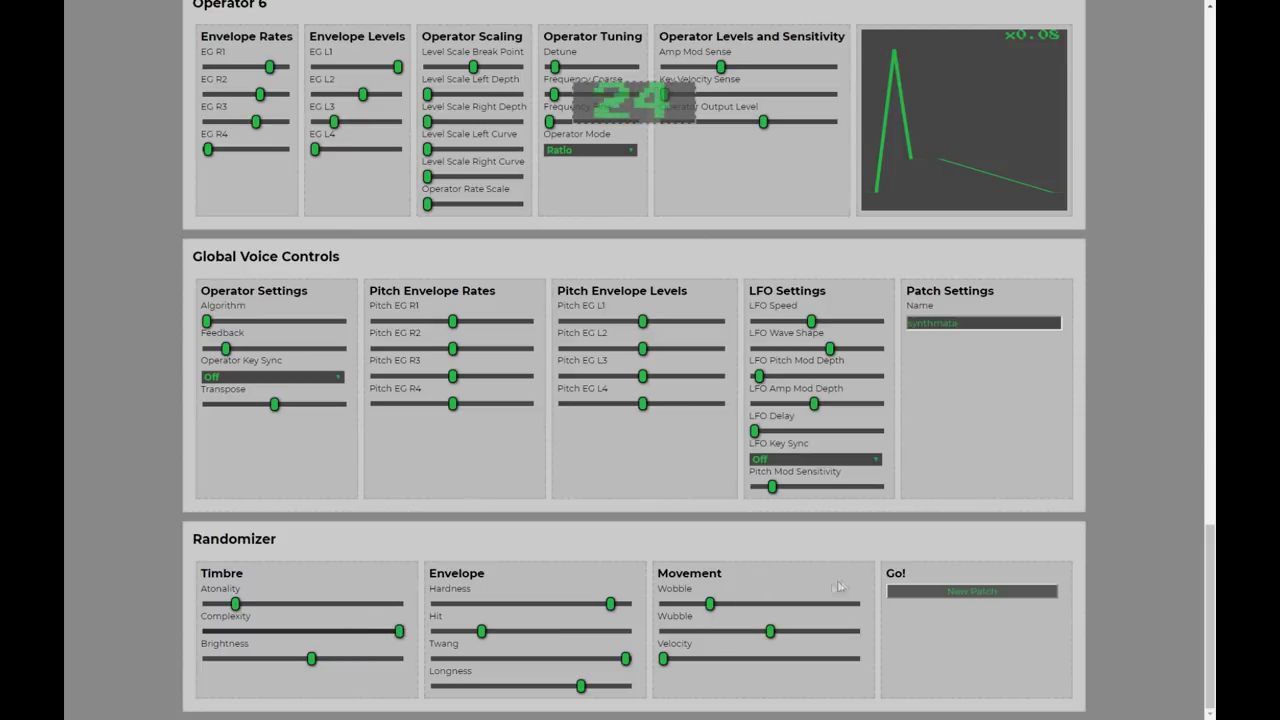
pyautogui.click(920, 593)
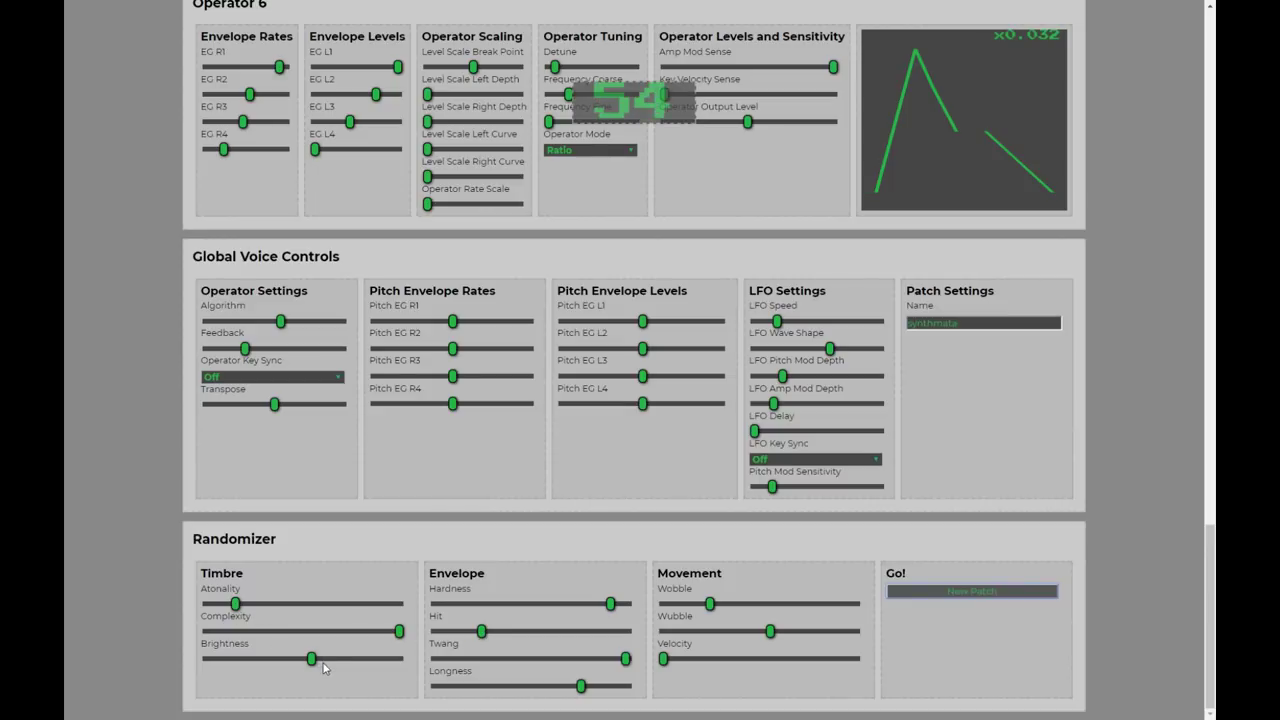
pyautogui.moveTo(352, 662); pyautogui.dragTo(366, 660)
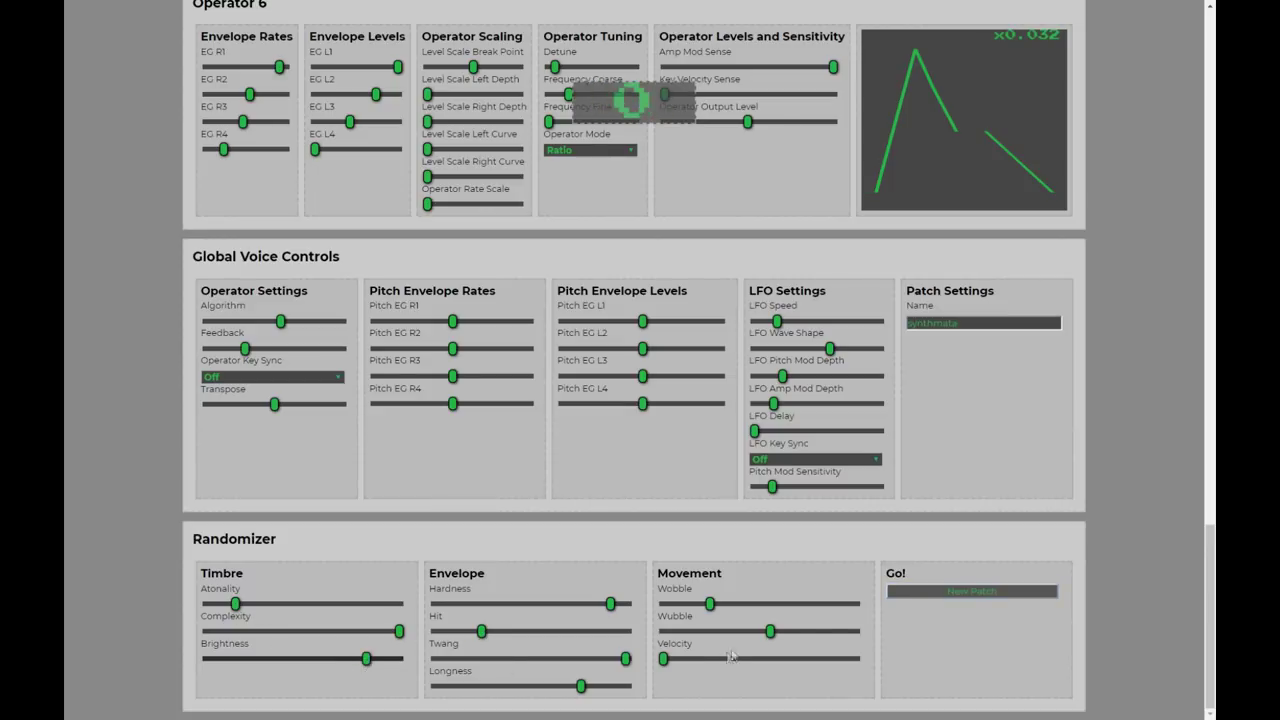
pyautogui.click(948, 597)
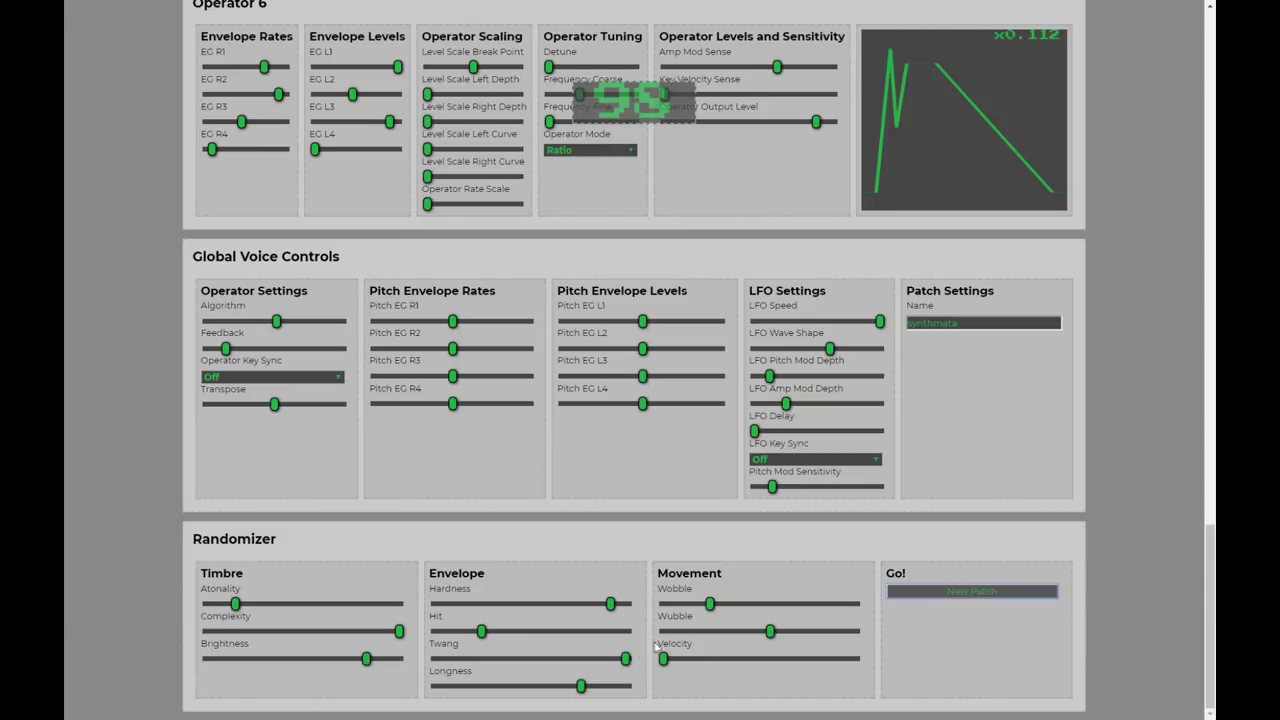
pyautogui.moveTo(663, 659); pyautogui.dragTo(813, 660)
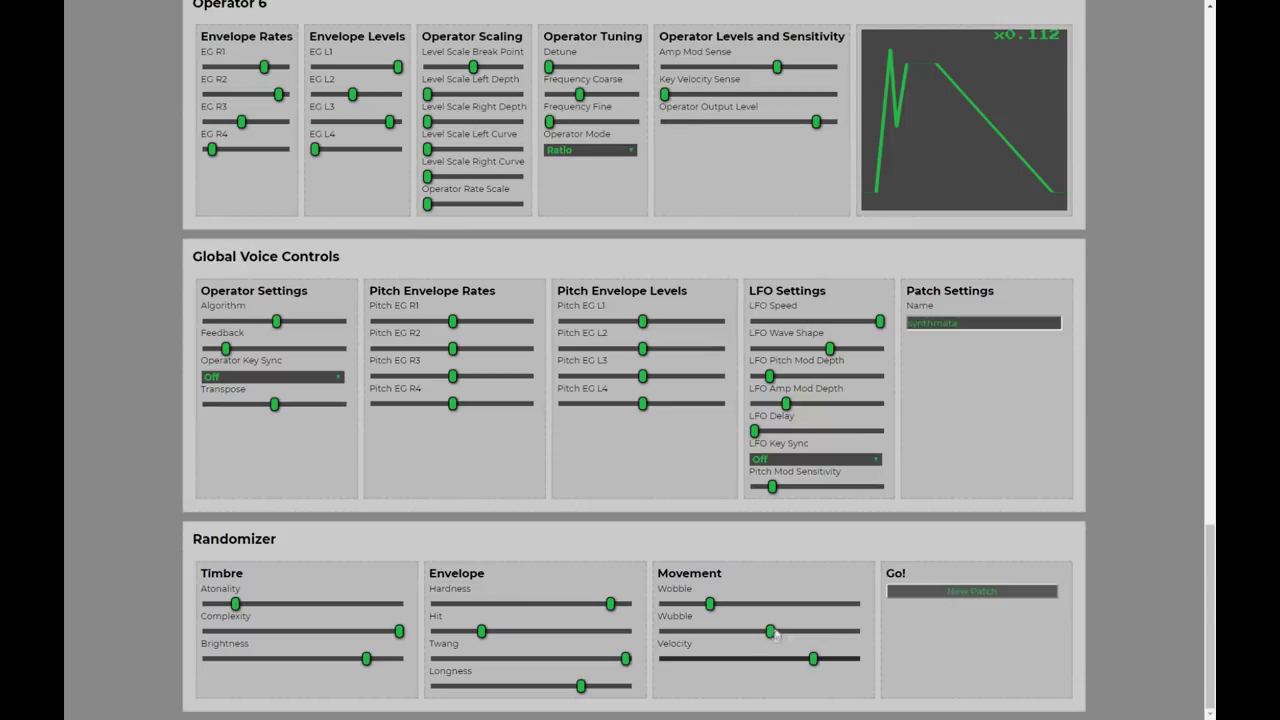
# Roll three new random patches with Velocity at about three quarters
pyautogui.click(972, 592)
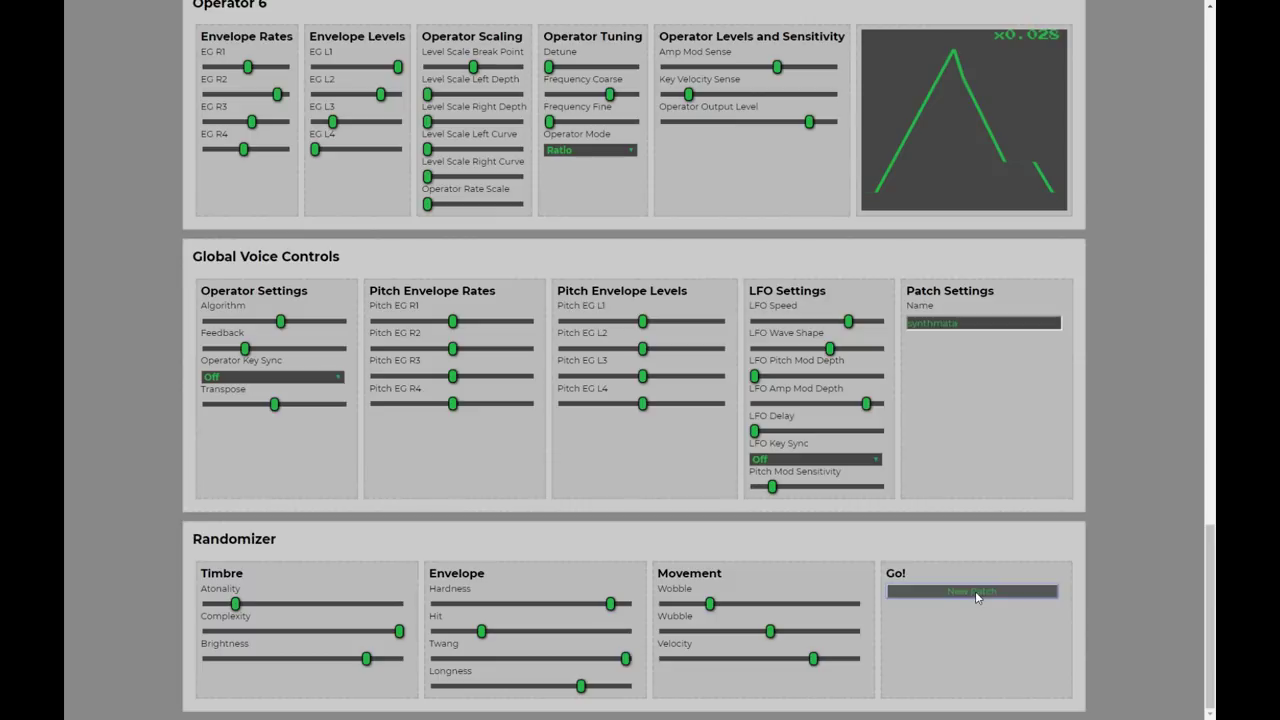
pyautogui.click(975, 593)
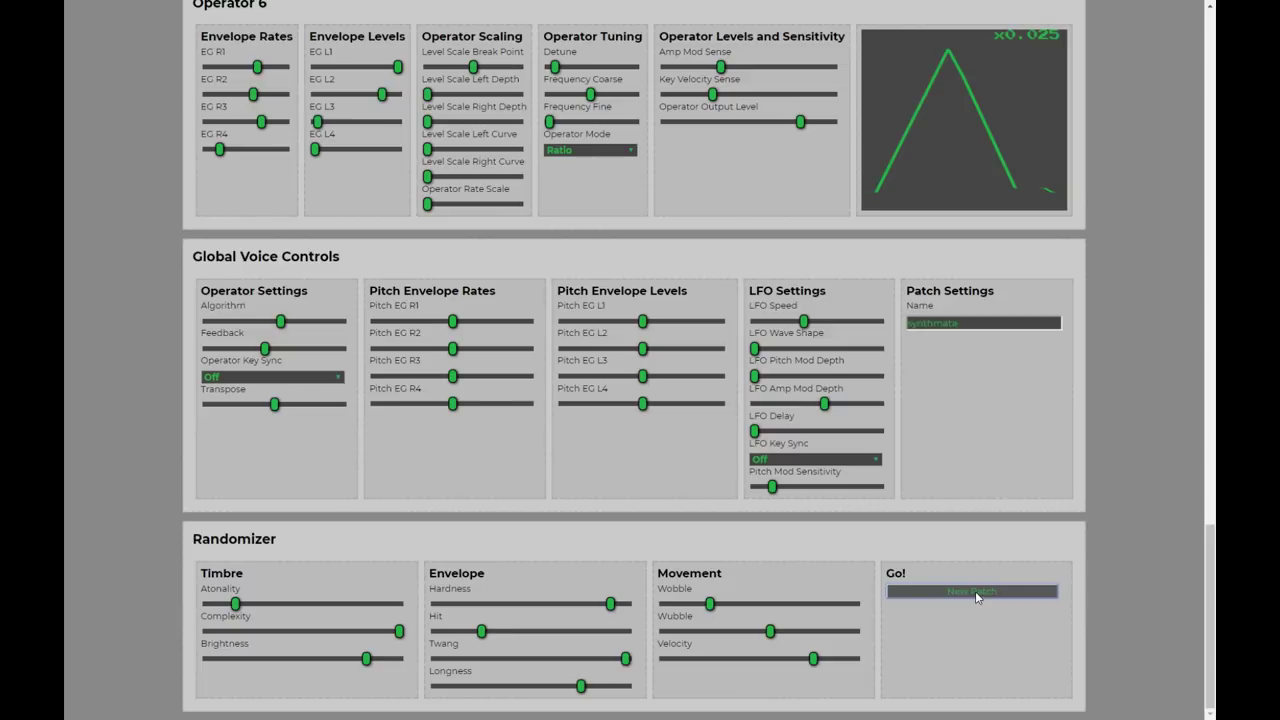
pyautogui.click(975, 591)
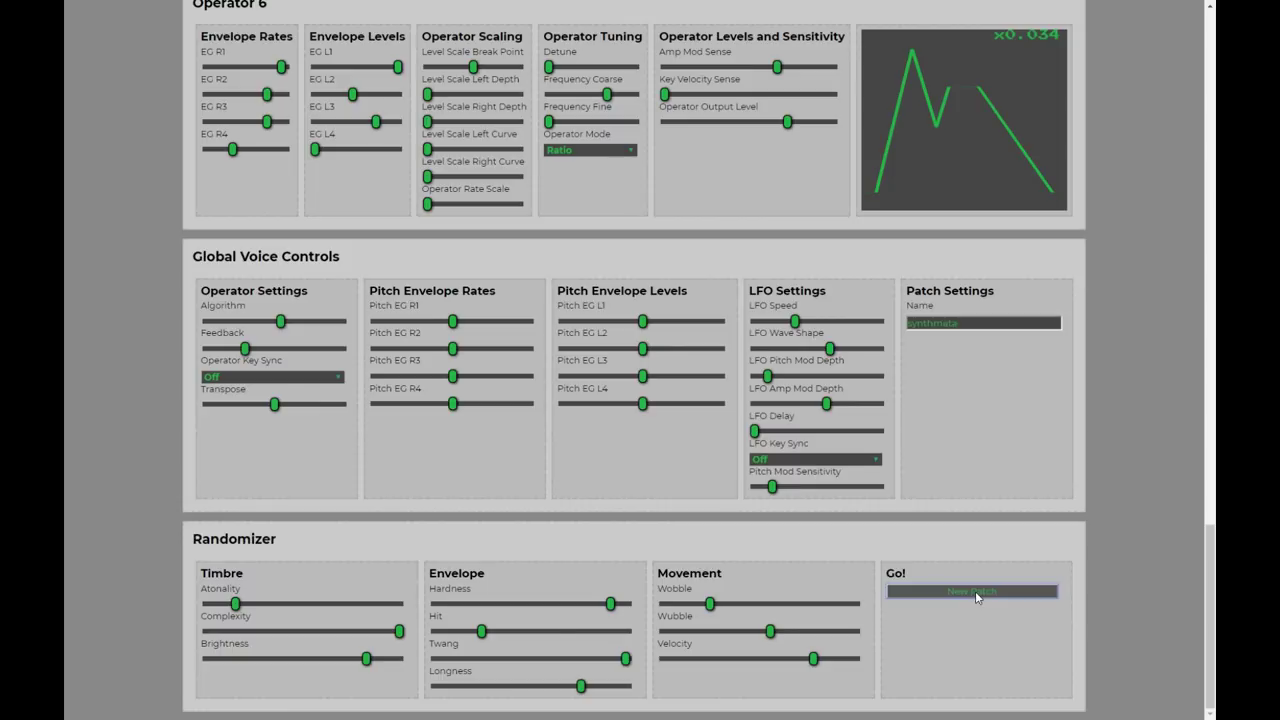
# Push Atonality to its maximum and generate two random patches
pyautogui.moveTo(236, 602)
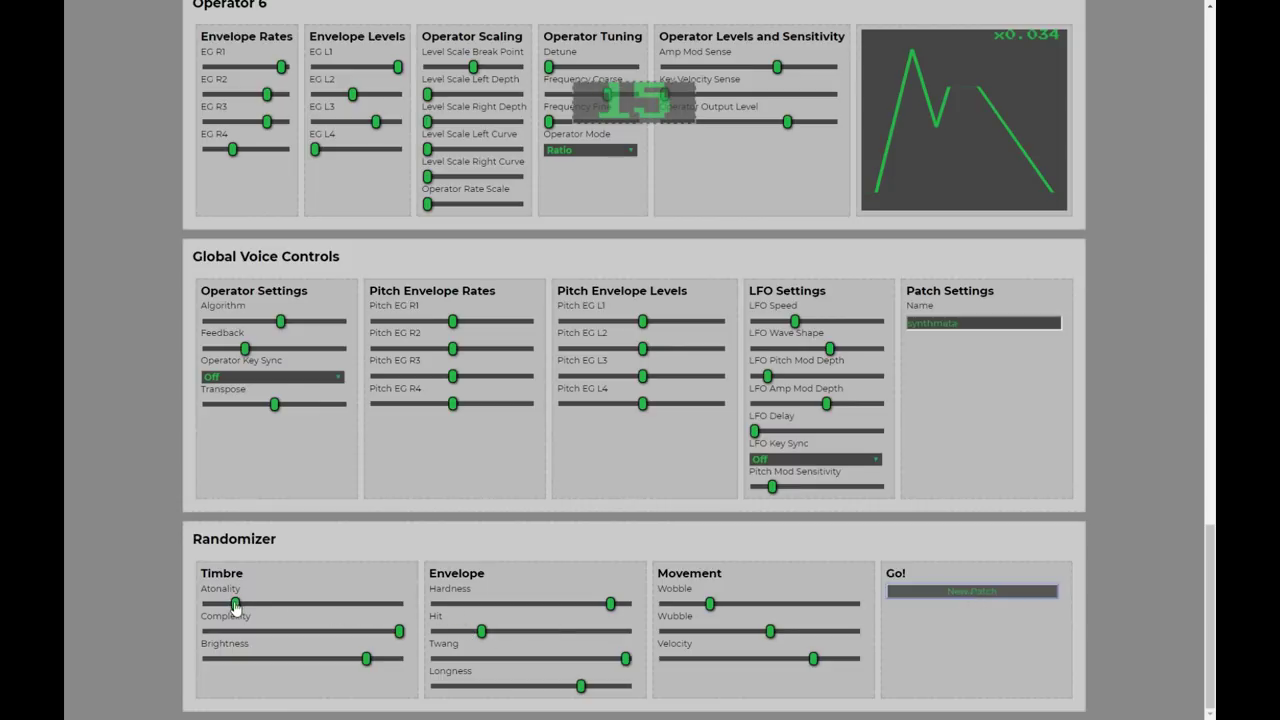
pyautogui.moveTo(236, 604); pyautogui.dragTo(394, 614)
pyautogui.click(1018, 592)
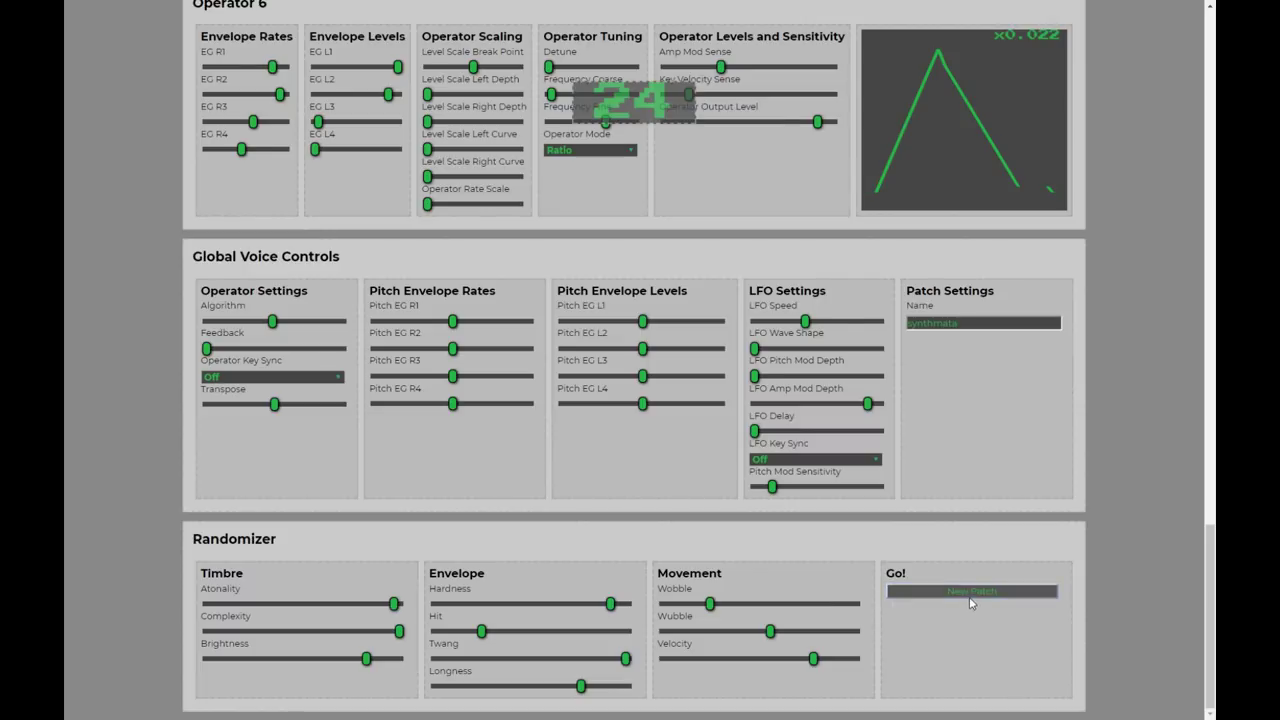
pyautogui.click(968, 598)
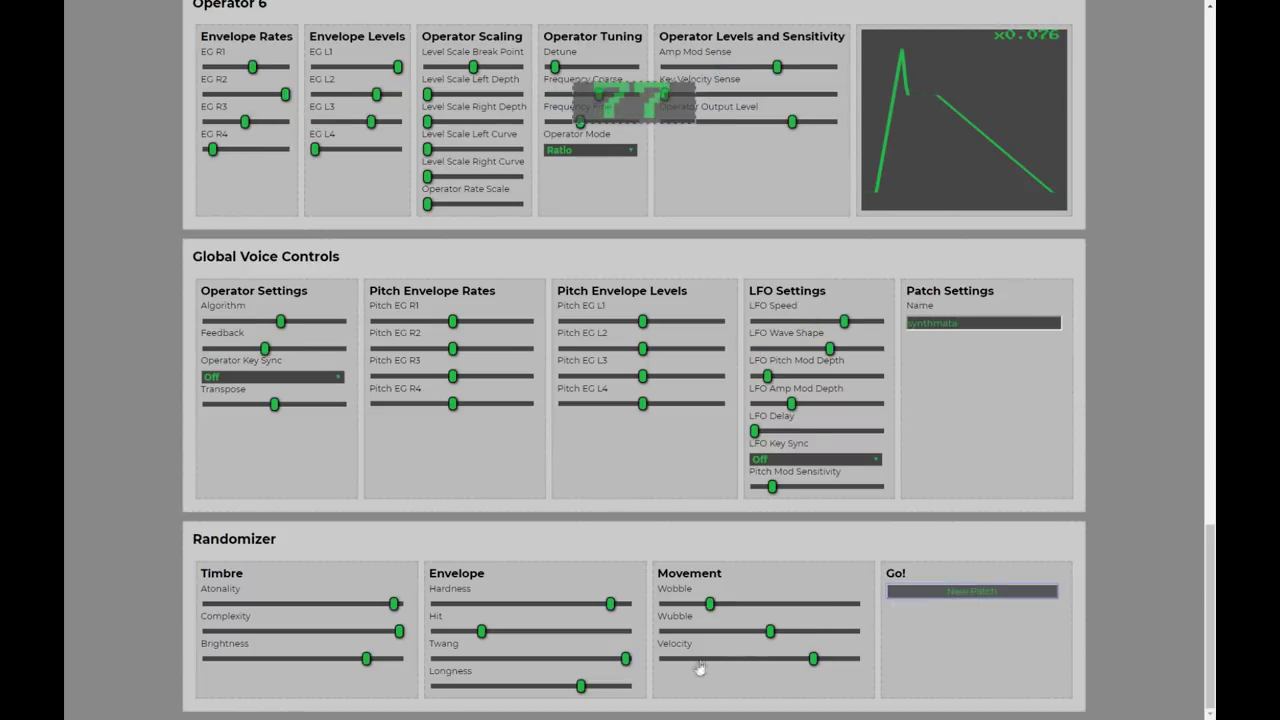
# Bring Twang and Hit down near their minimum and generate a new patch
pyautogui.moveTo(627, 667); pyautogui.dragTo(441, 671)
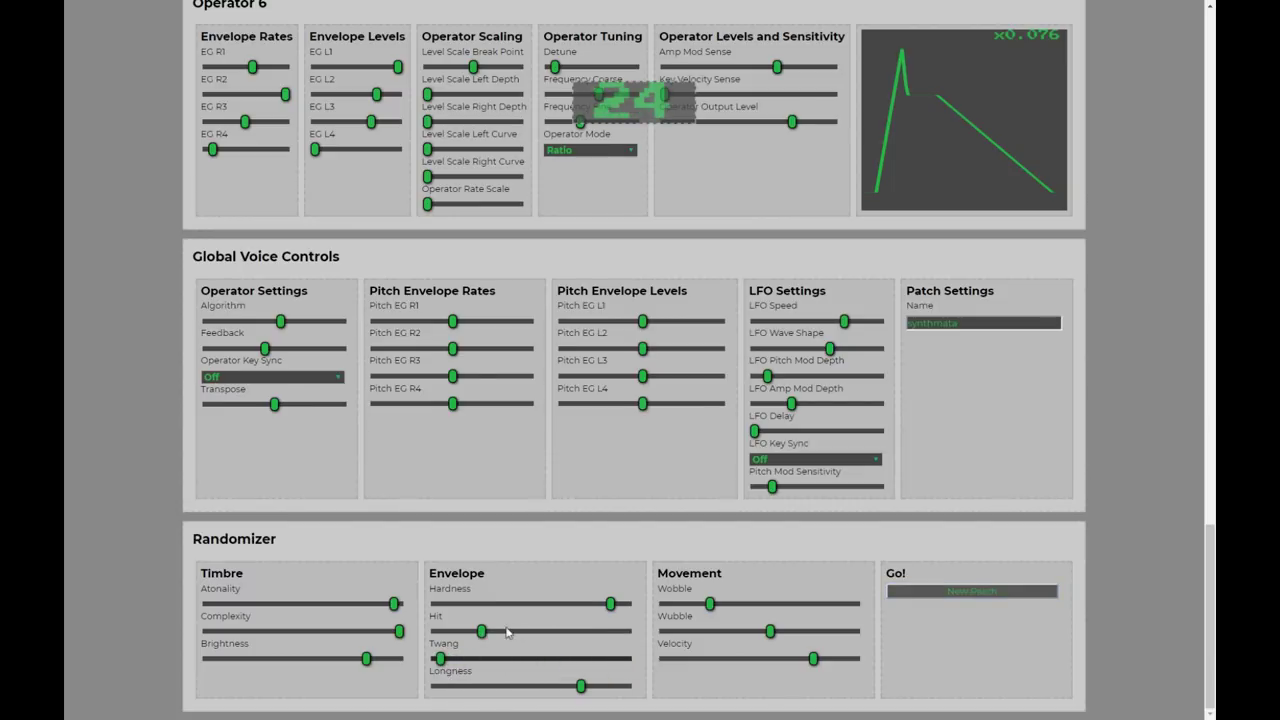
pyautogui.moveTo(481, 632); pyautogui.dragTo(435, 635)
pyautogui.click(988, 592)
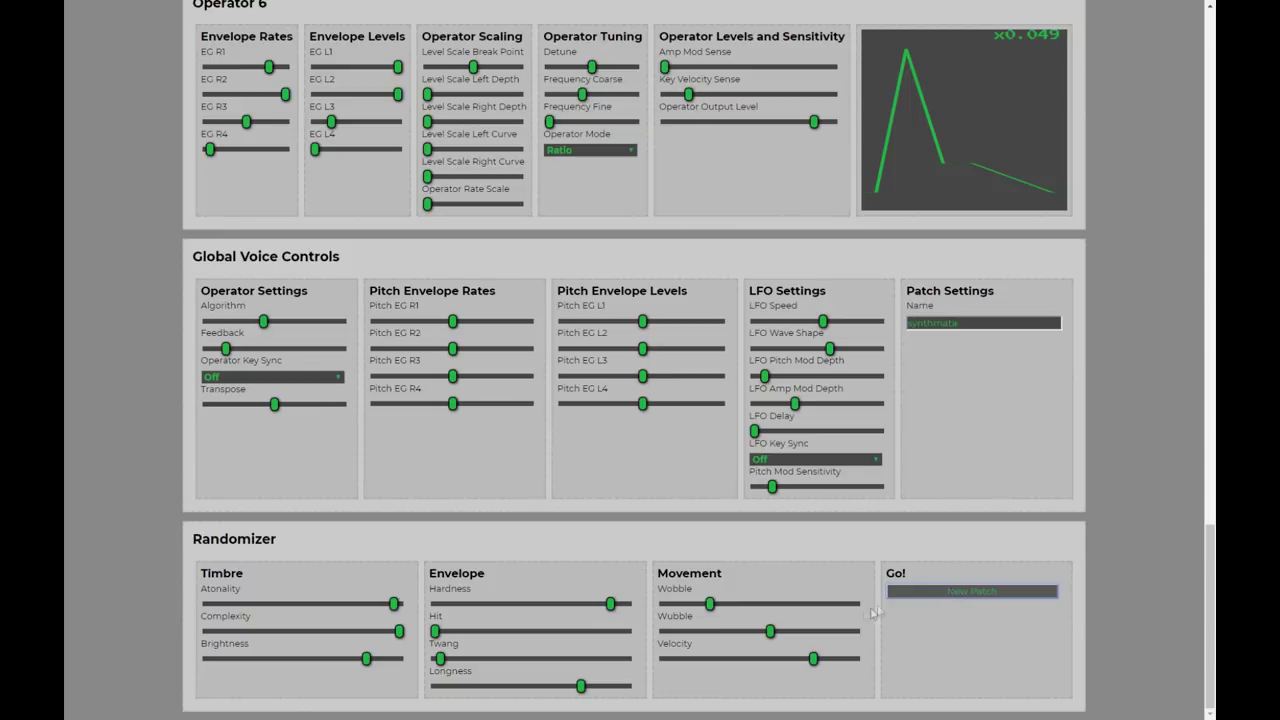
# Raise Wubble and Wobble, max out Brightness, Longness and Twang, lower Hardness, then generate a new patch
pyautogui.moveTo(770, 631); pyautogui.dragTo(830, 631)
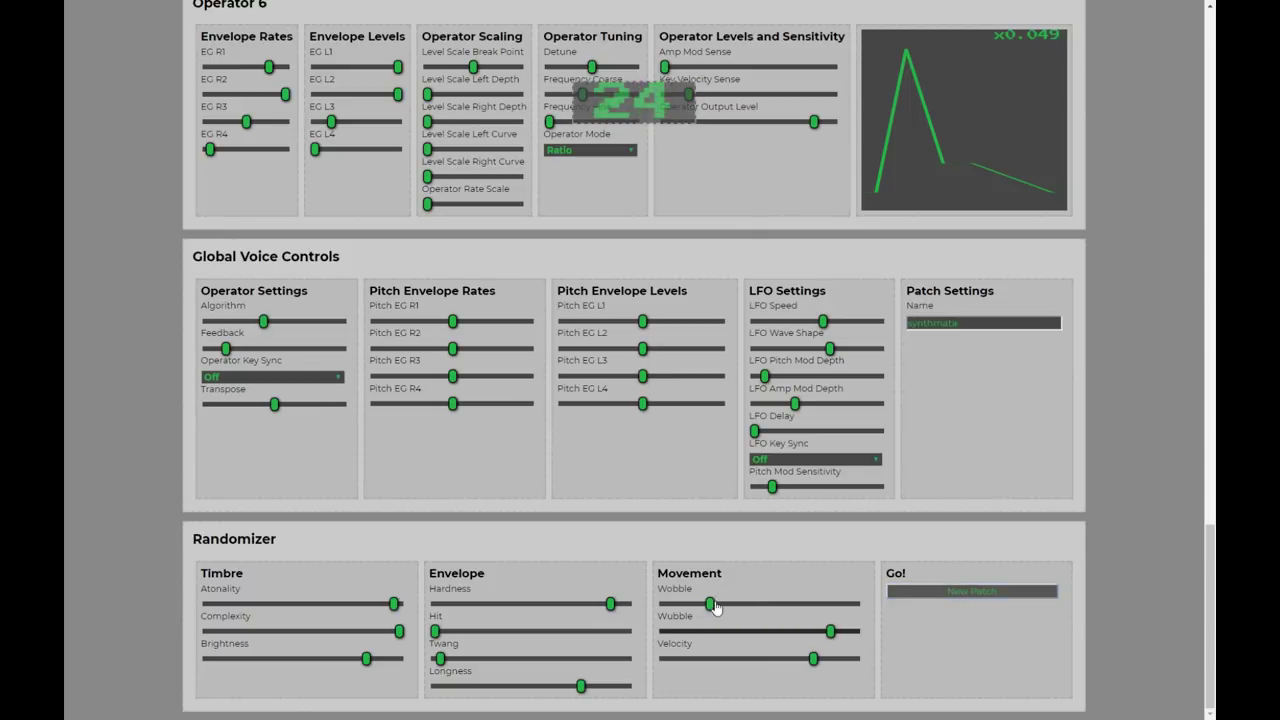
pyautogui.moveTo(712, 604); pyautogui.dragTo(801, 604)
pyautogui.moveTo(380, 660); pyautogui.dragTo(402, 659)
pyautogui.moveTo(610, 604); pyautogui.dragTo(487, 605)
pyautogui.moveTo(581, 686); pyautogui.dragTo(771, 695)
pyautogui.moveTo(440, 659); pyautogui.dragTo(627, 659)
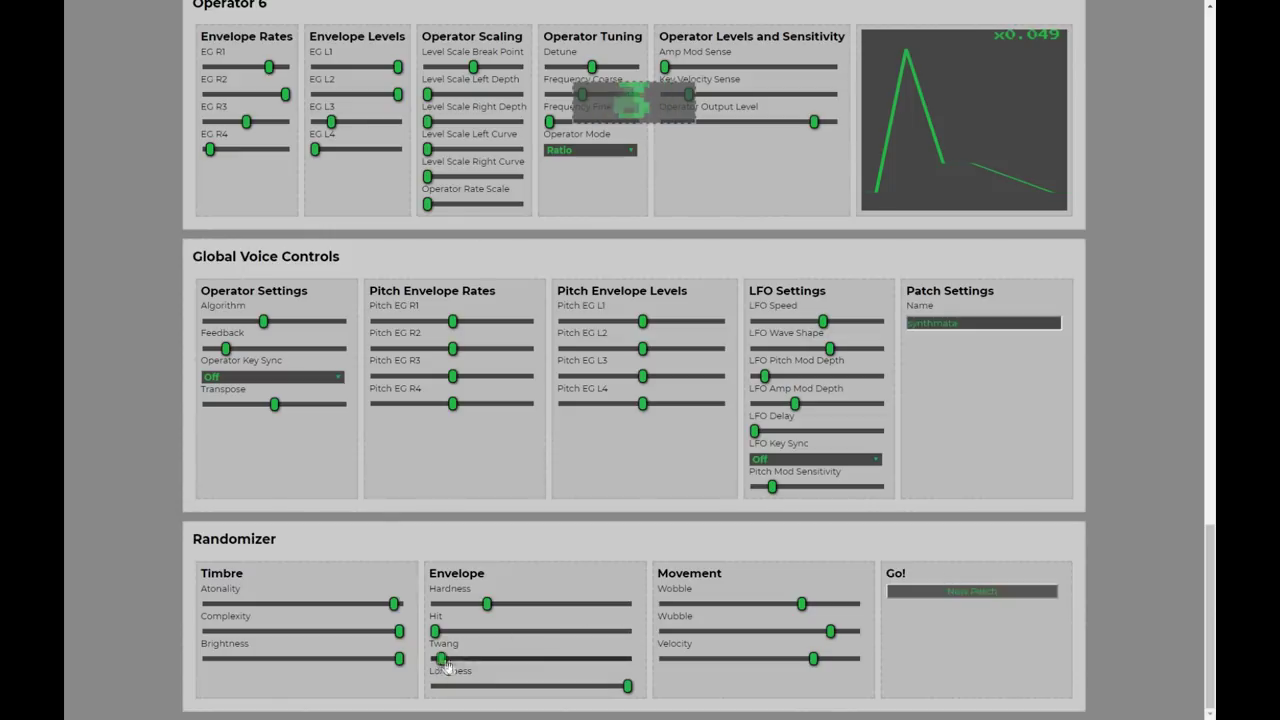
pyautogui.click(995, 592)
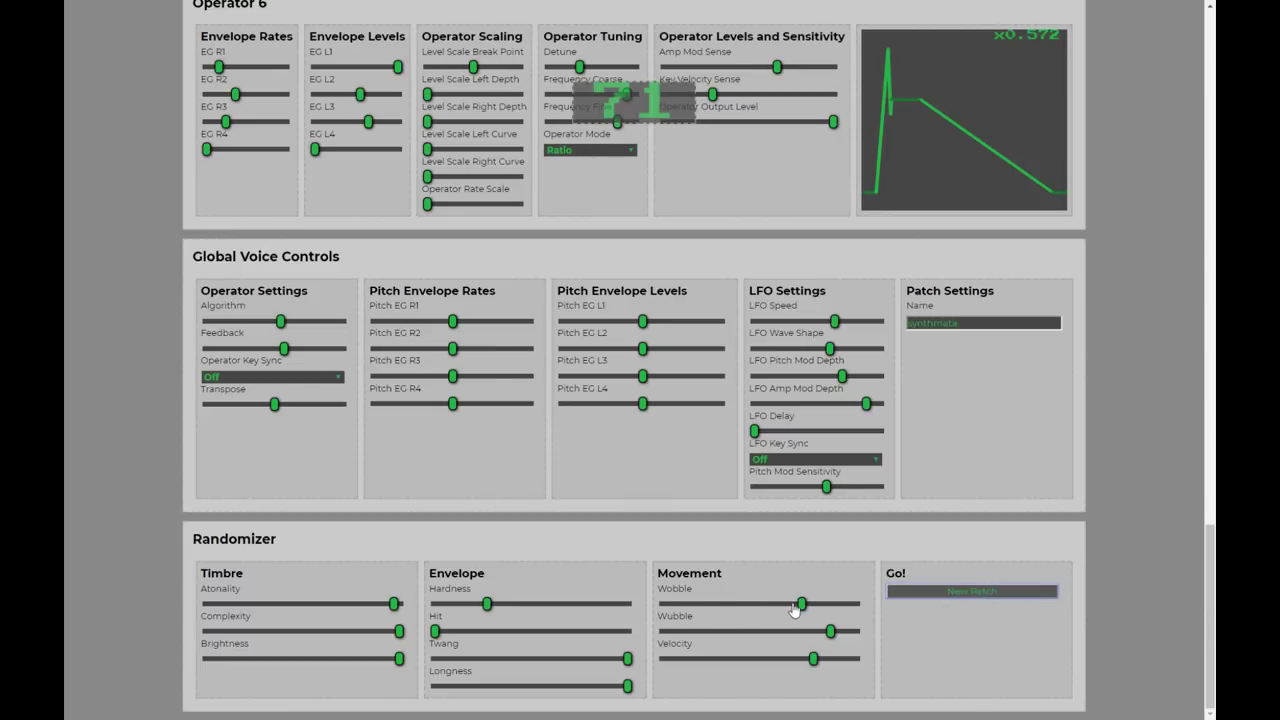
# Drop Wobble, Wubble and Atonality near minimum, raise Hardness and Hit, moderate Twang/Longness, Brightness ~70%
pyautogui.moveTo(803, 607); pyautogui.dragTo(690, 606)
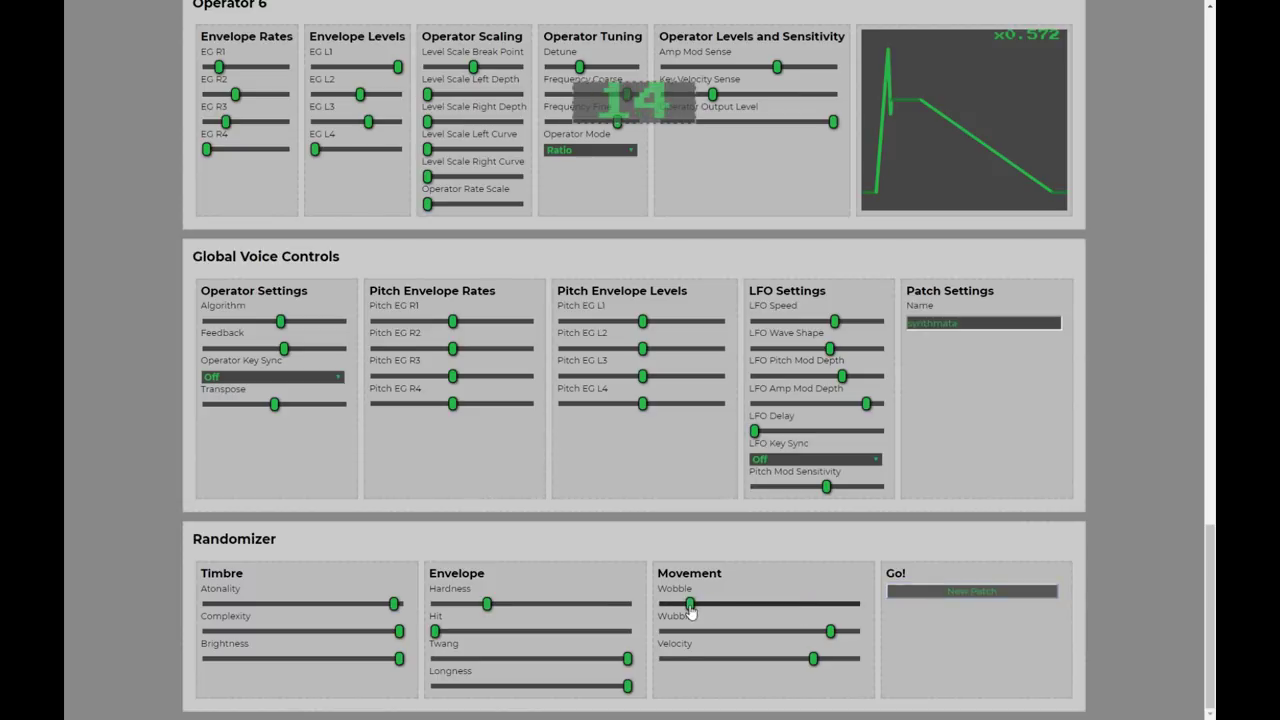
pyautogui.moveTo(841, 636); pyautogui.dragTo(687, 633)
pyautogui.moveTo(481, 610); pyautogui.dragTo(609, 608)
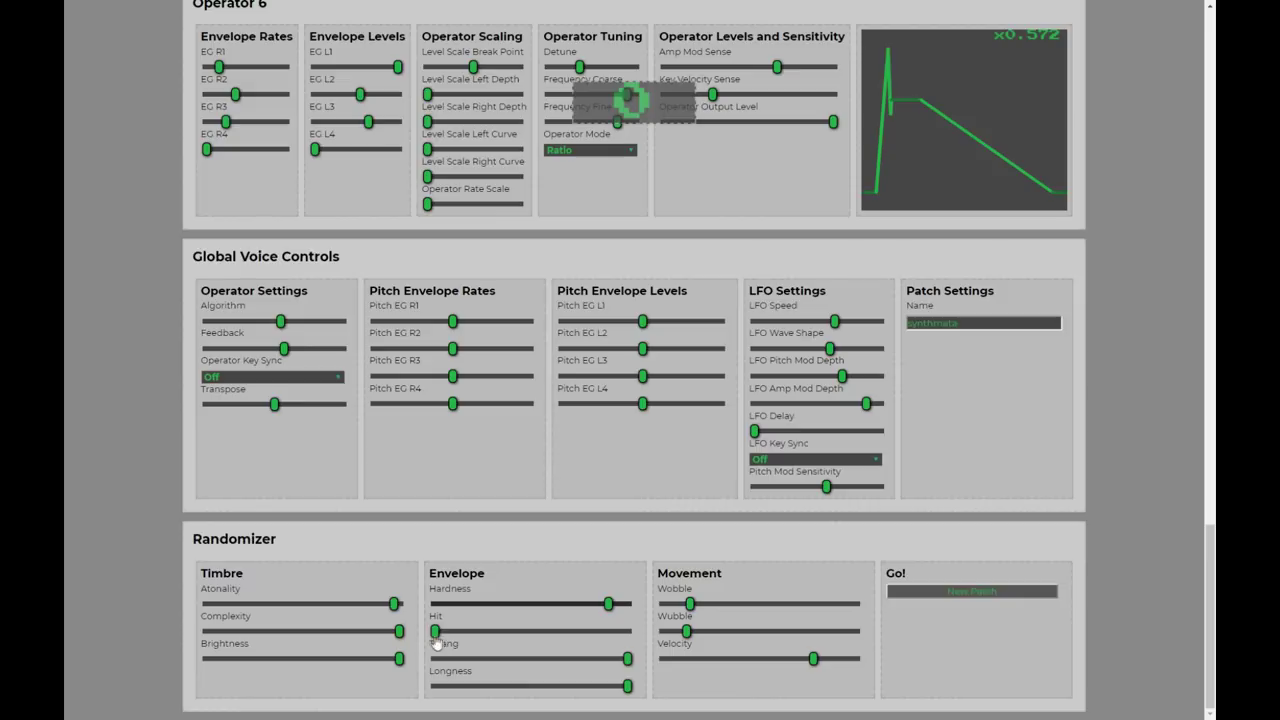
pyautogui.moveTo(437, 638); pyautogui.dragTo(557, 658)
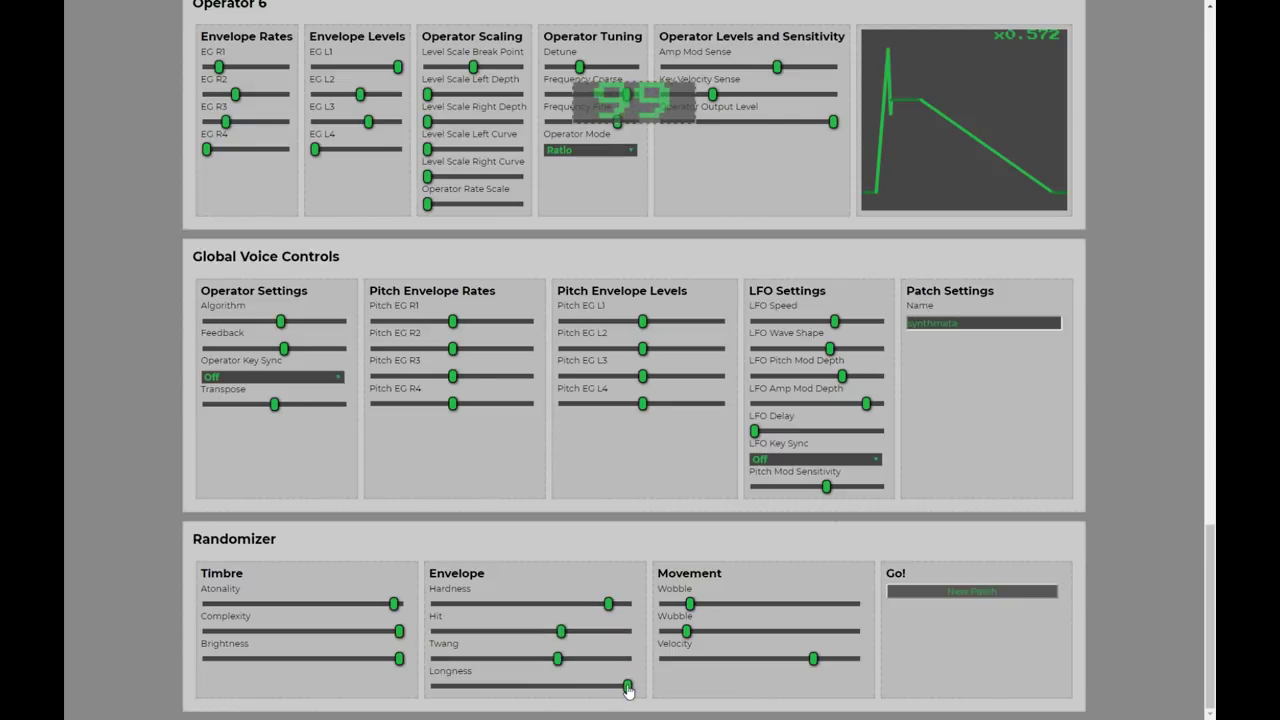
pyautogui.moveTo(627, 686); pyautogui.dragTo(491, 676)
pyautogui.moveTo(394, 604); pyautogui.dragTo(231, 604)
pyautogui.moveTo(399, 658); pyautogui.dragTo(303, 632)
pyautogui.click(401, 632)
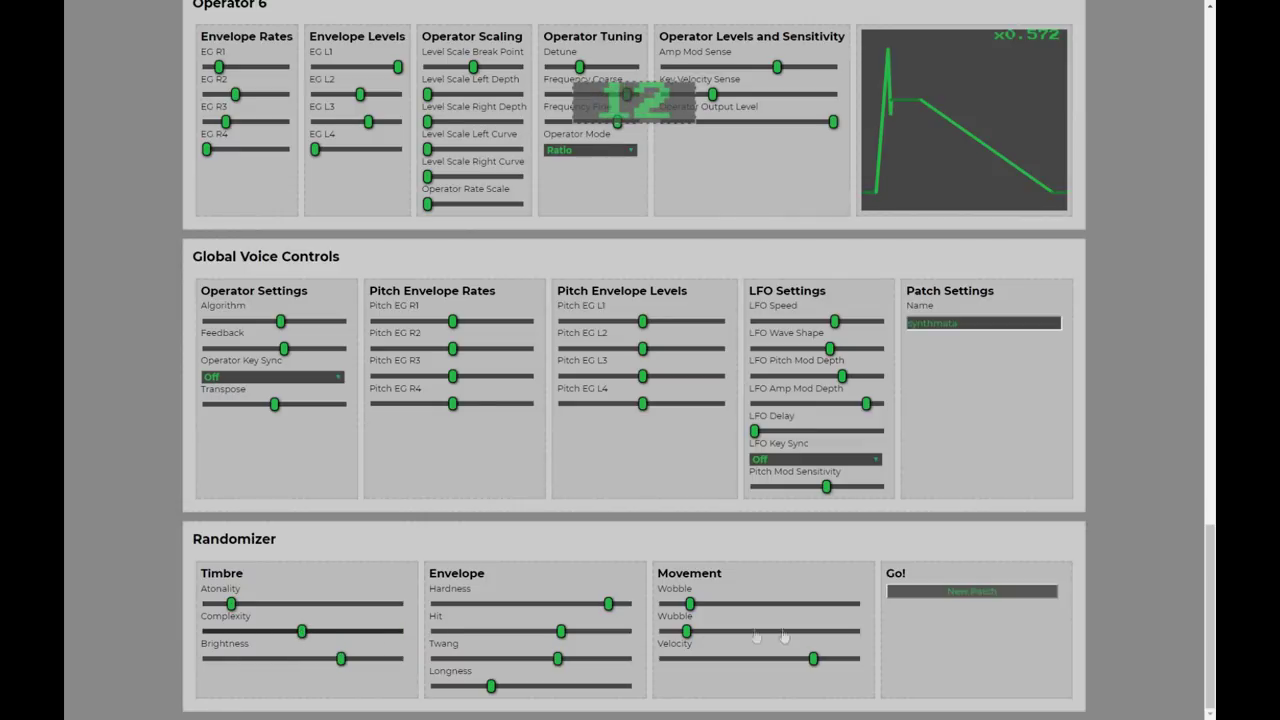
# Set Complexity to the middle and generate several new random patches
pyautogui.click(972, 592)
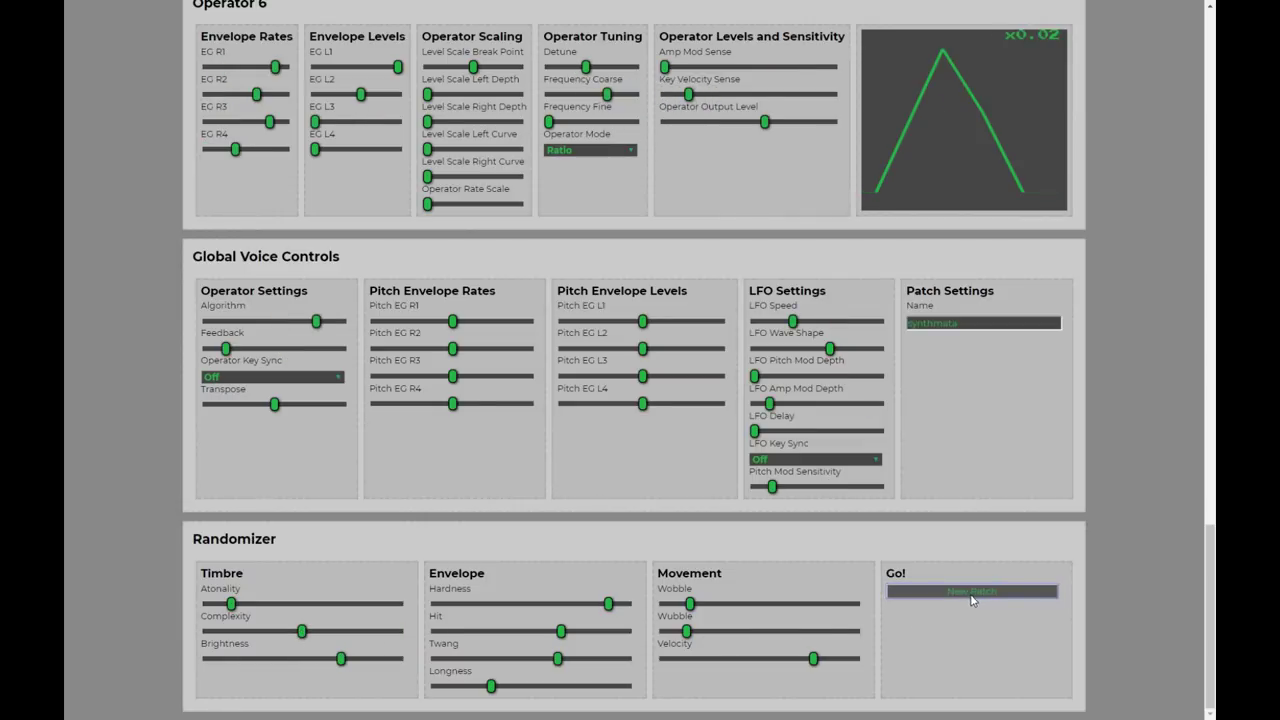
pyautogui.click(943, 598)
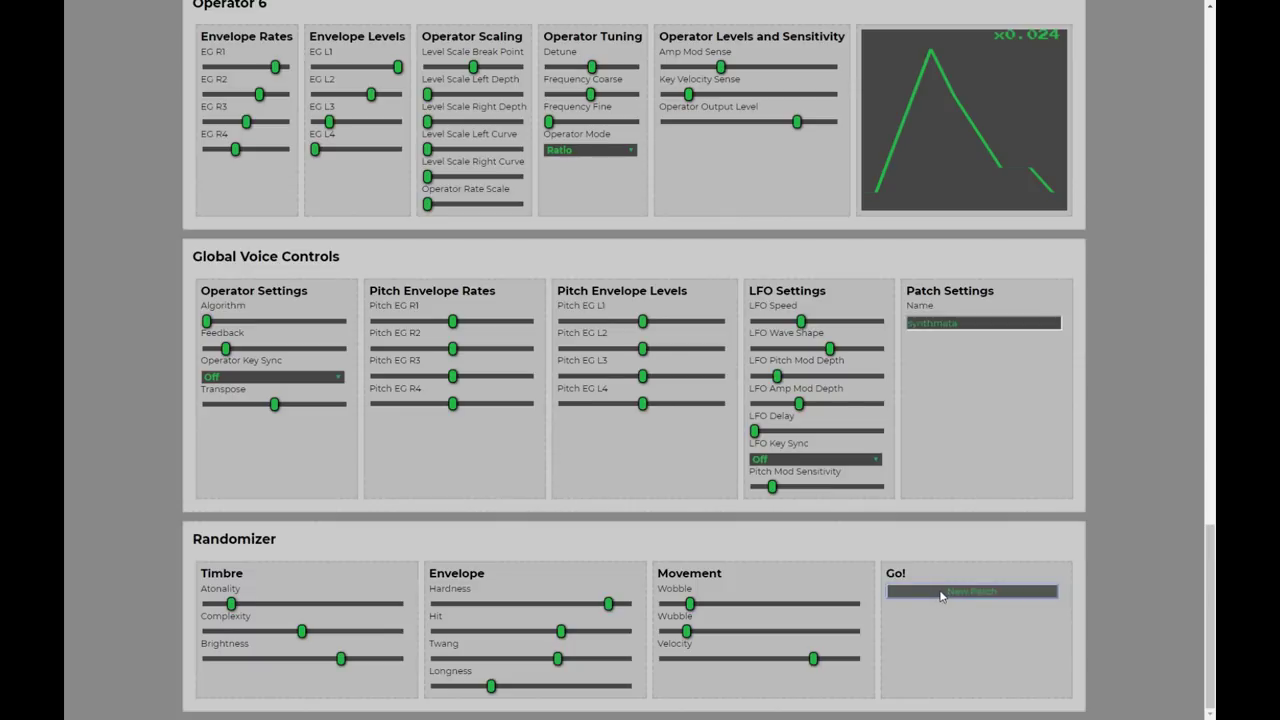
pyautogui.click(941, 596)
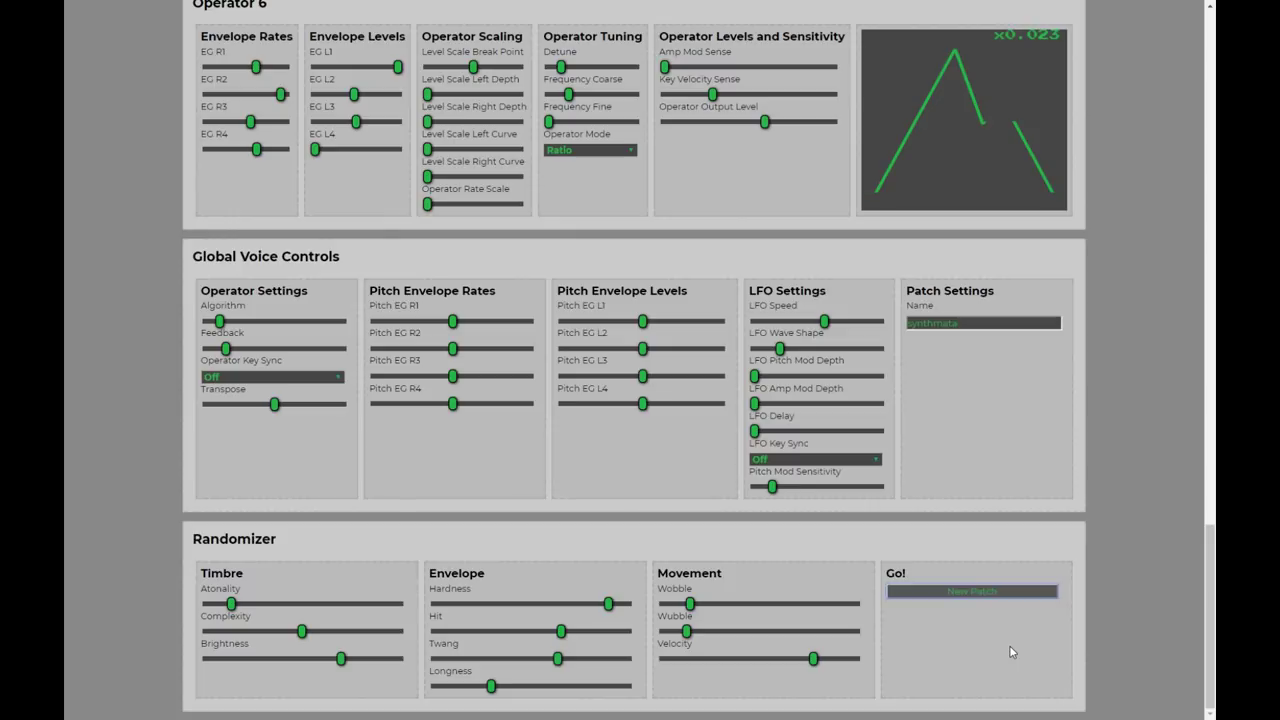
pyautogui.click(969, 596)
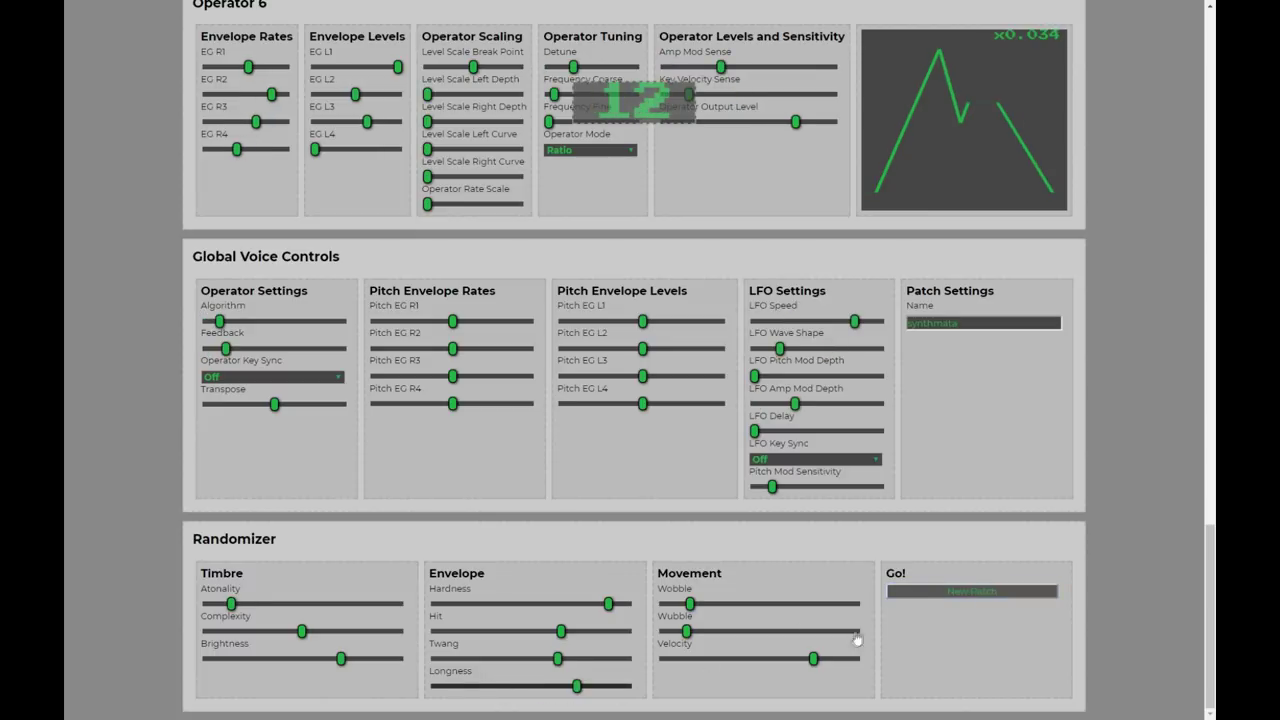
pyautogui.click(920, 592)
# Lower Hardness slightly to just past halfway and generate another random patch
pyautogui.moveTo(608, 604); pyautogui.dragTo(546, 604)
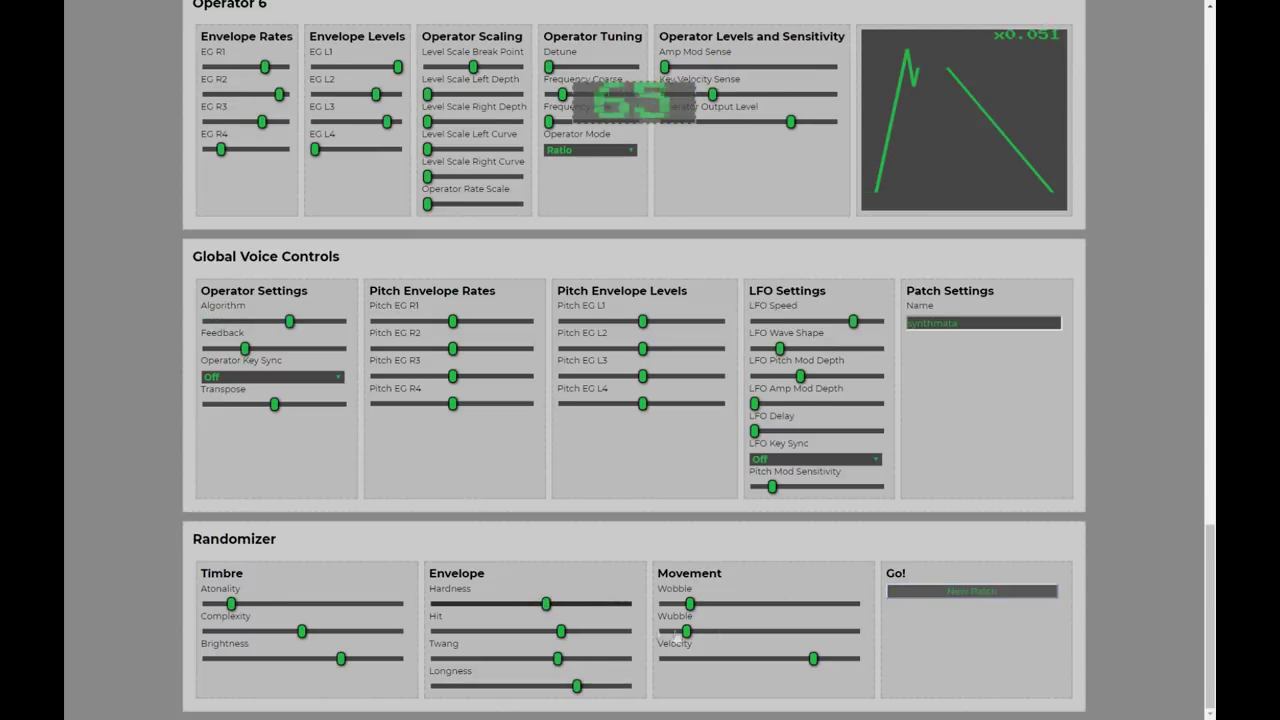
pyautogui.click(923, 594)
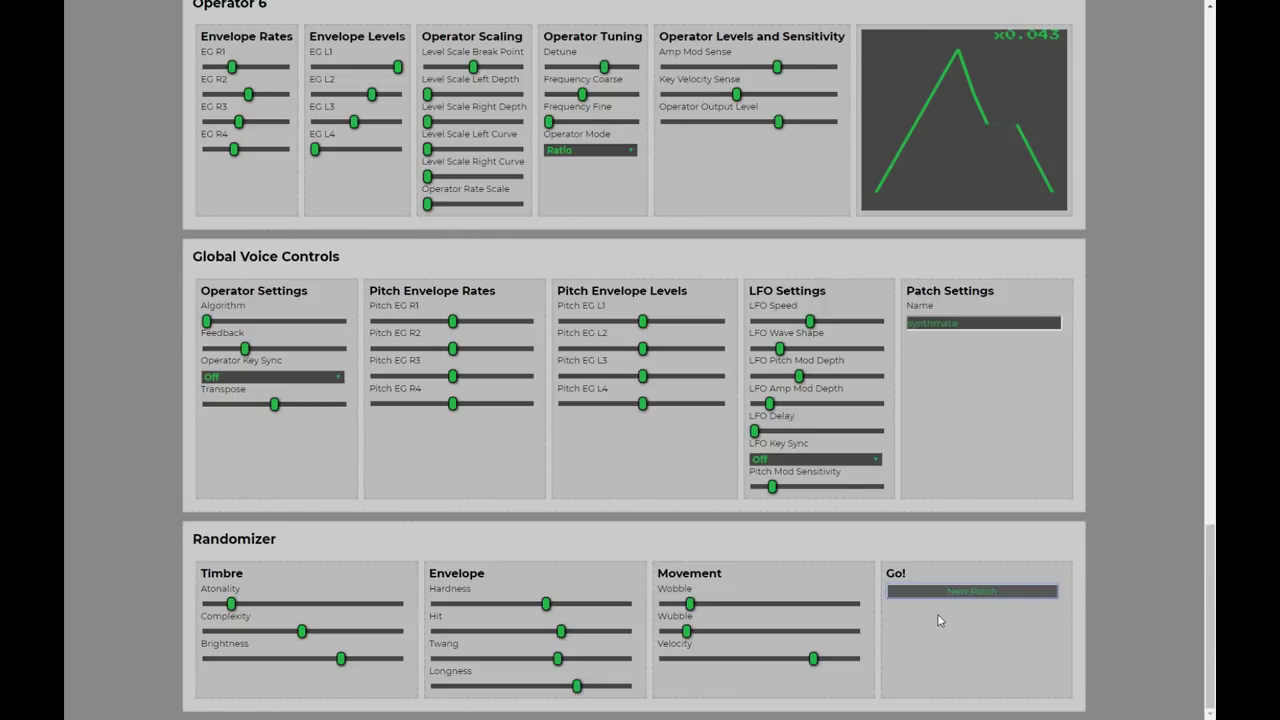
pyautogui.scroll(3, 938, 620)
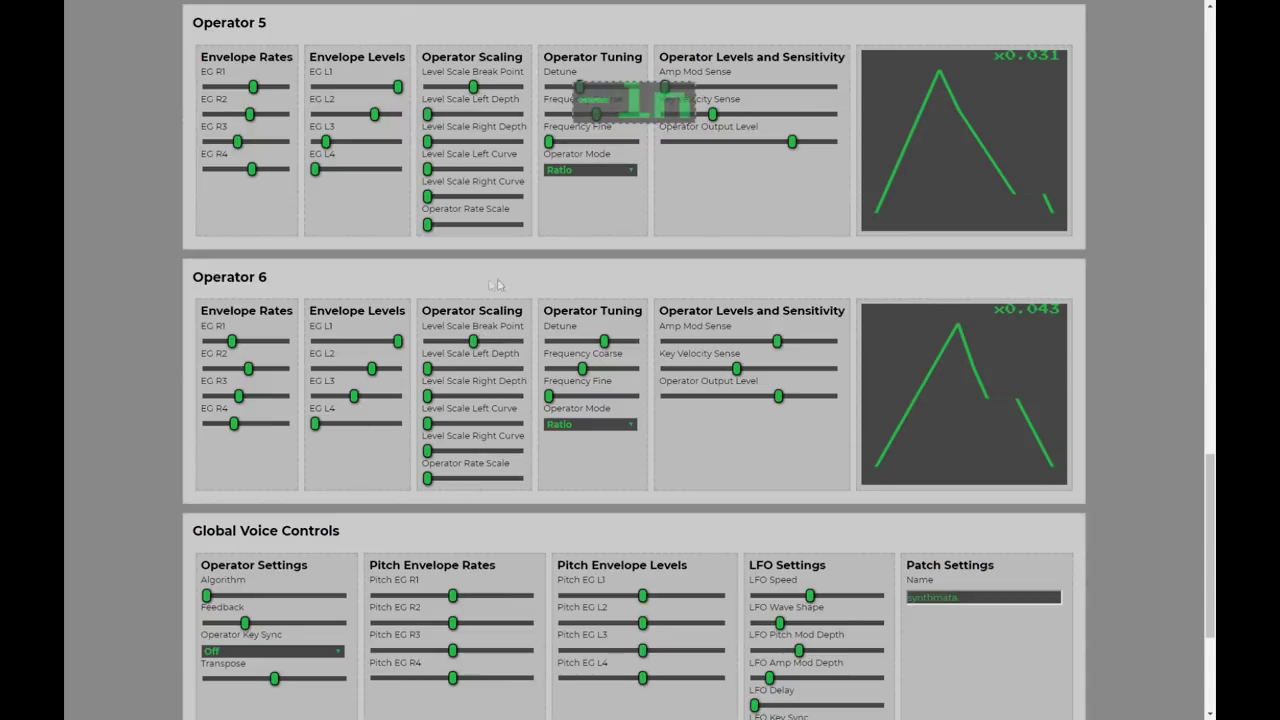
pyautogui.scroll(2, 547, 435)
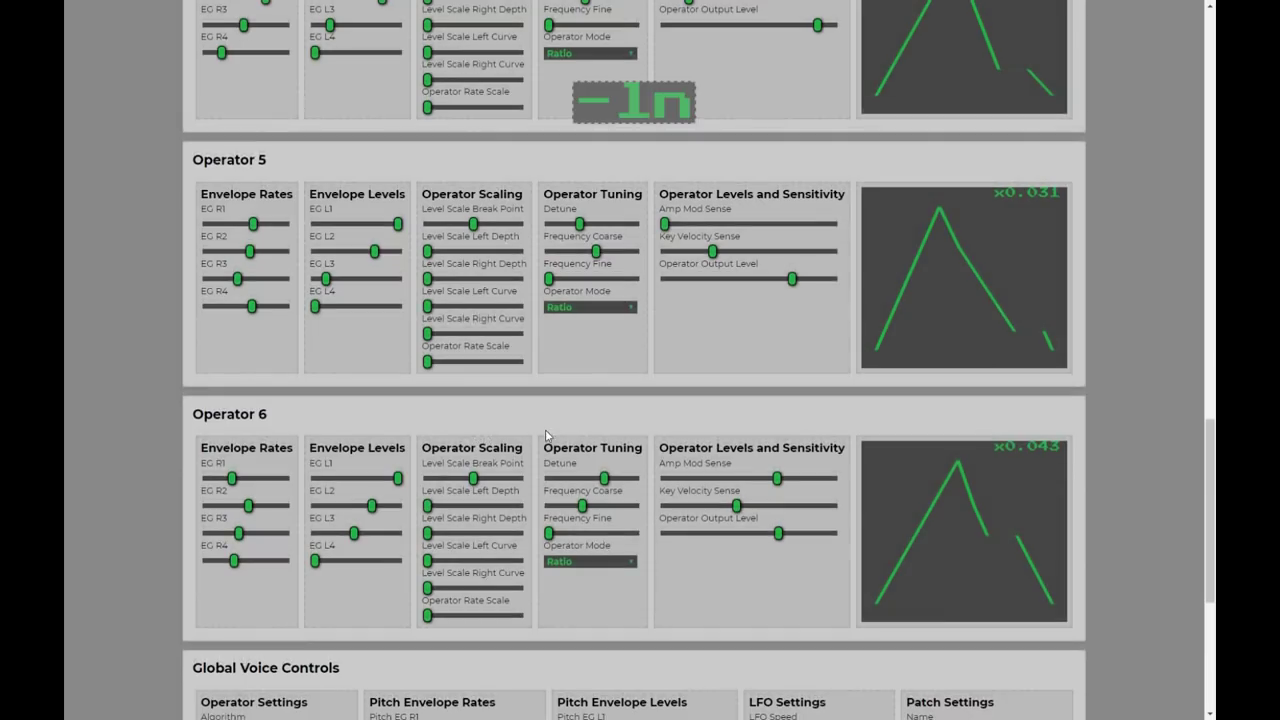
pyautogui.scroll(-2, 547, 435)
pyautogui.scroll(5, 642, 358)
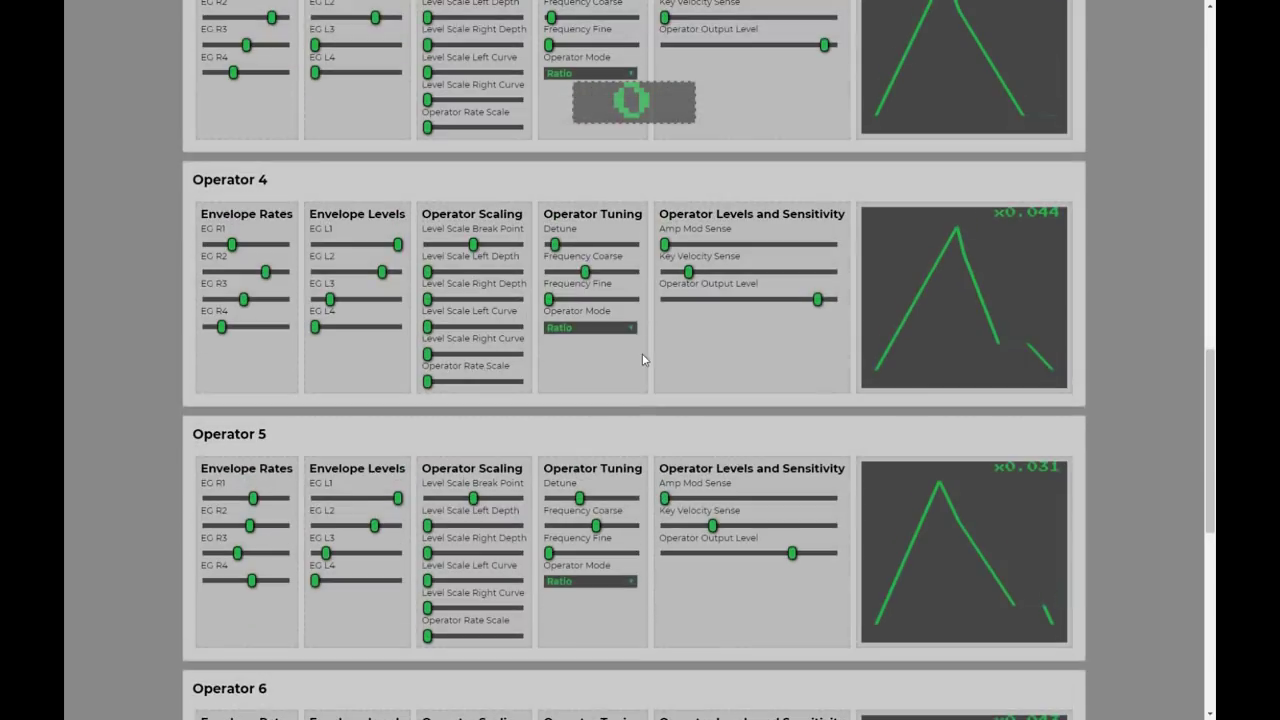
pyautogui.scroll(-7, 650, 410)
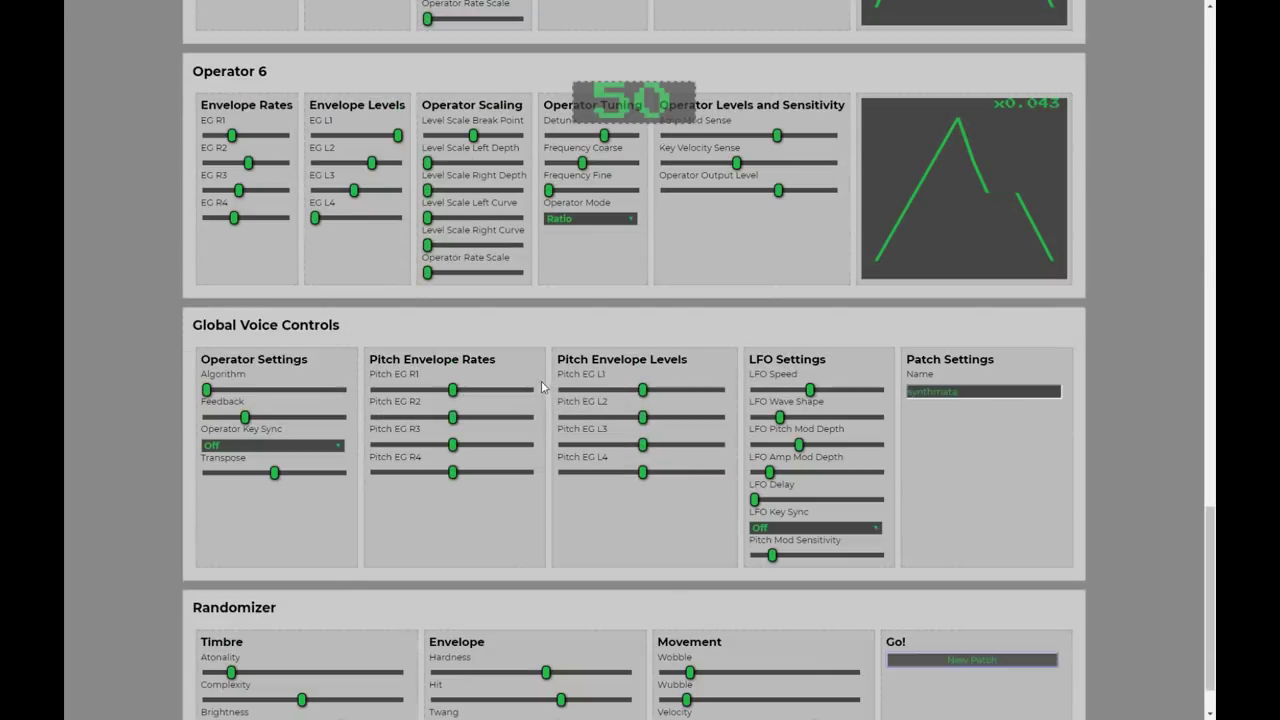